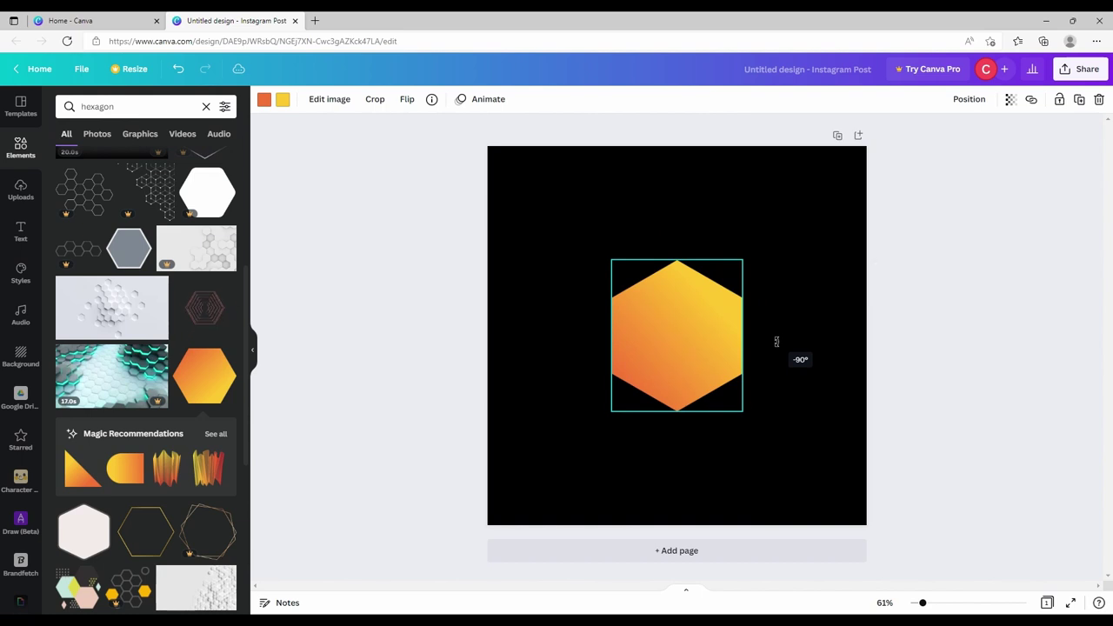
Step: Enlarge the gradient hexagon until it fills most of the page height, keeping it centred on the black background
left_click_drag(743, 411, 851, 533)
left_click_drag(819, 493, 764, 410)
left_click_drag(795, 452, 813, 474)
mouse_move(747, 411)
left_mouse_down()
mouse_move(747, 429)
mouse_move(738, 420)
left_mouse_up()
Step: Change the hexagon's orange gradient colour to a custom deep dark blue
left_click(264, 100)
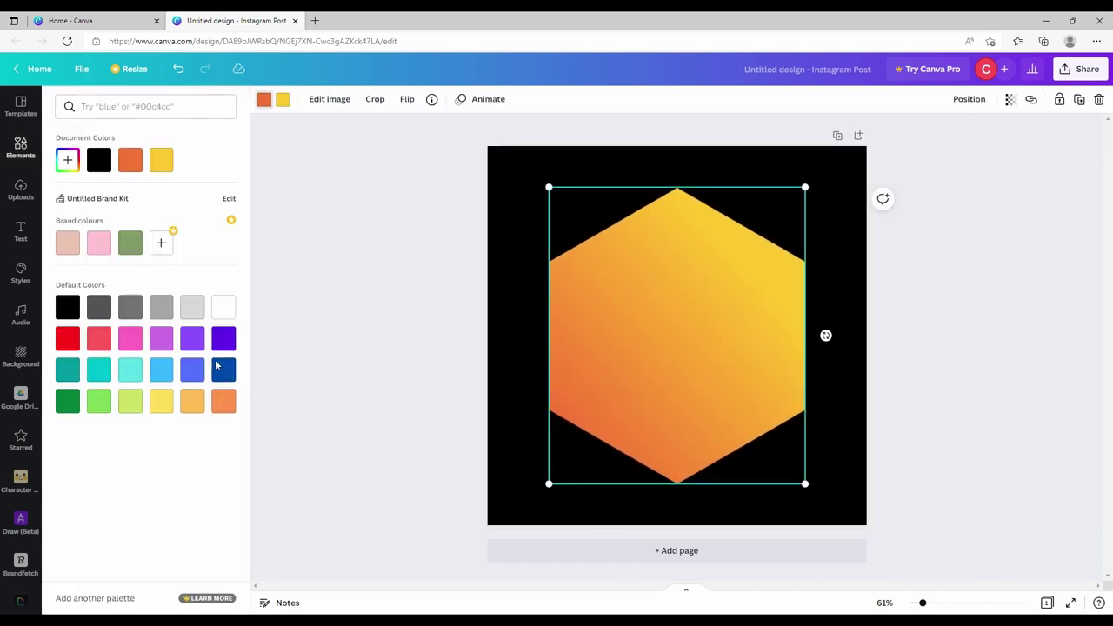
left_click(224, 338)
left_click(224, 370)
left_click(223, 338)
left_click(224, 369)
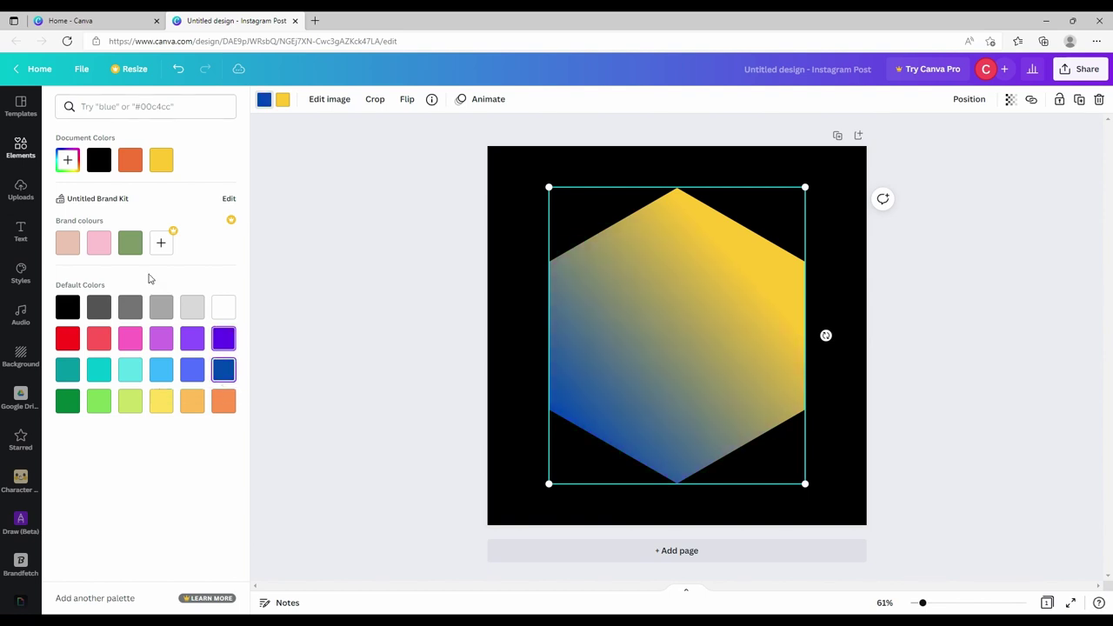
left_click(68, 160)
mouse_move(222, 219)
left_mouse_down()
mouse_move(194, 209)
mouse_move(197, 223)
mouse_move(218, 221)
left_mouse_up()
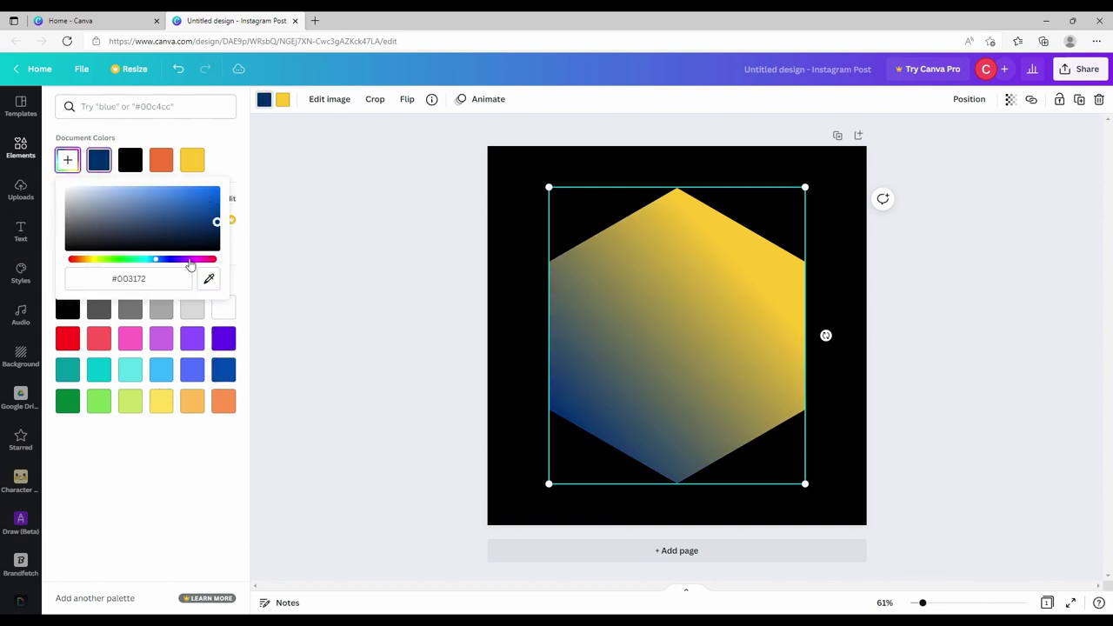
left_click(166, 259)
left_click(214, 214)
Step: Change the hexagon's yellow gradient colour to a custom bright blue
left_click(282, 99)
left_click(68, 160)
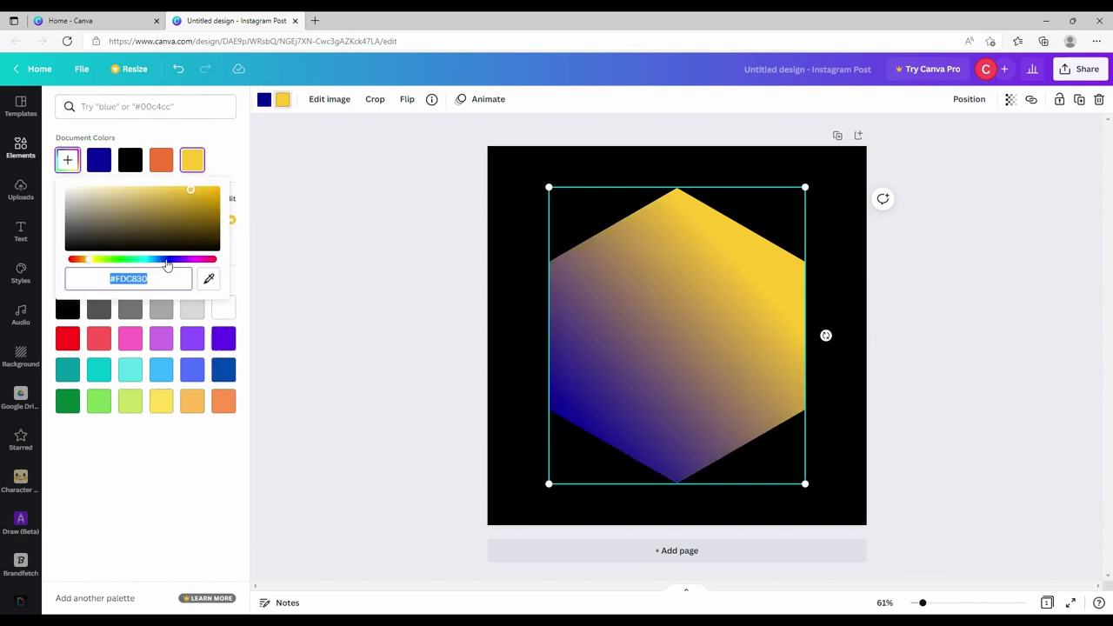
left_click(190, 188)
left_click(494, 416)
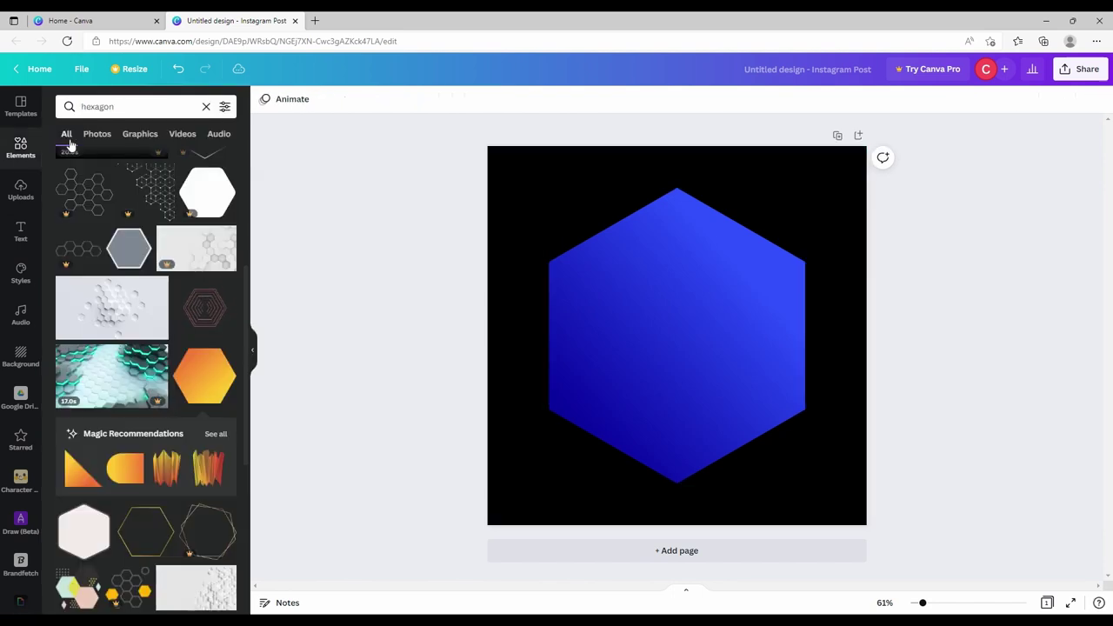
Step: Search the elements for "neon line", limit the results to graphics, and add the thin cyan neon line
left_click(223, 106)
type("neon")
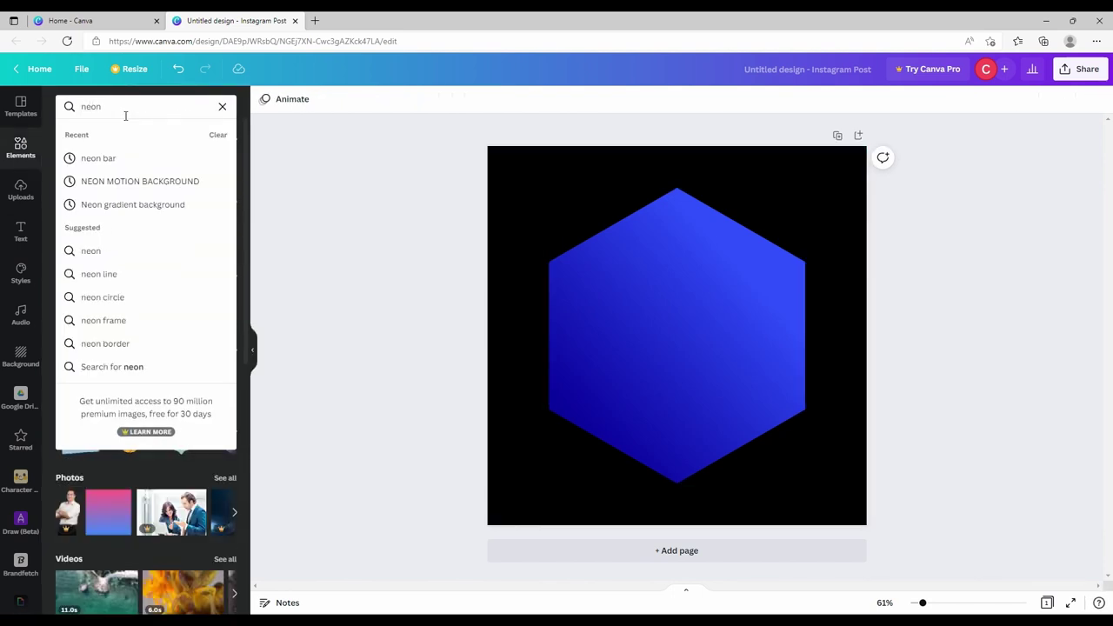
type(" line")
key("Return")
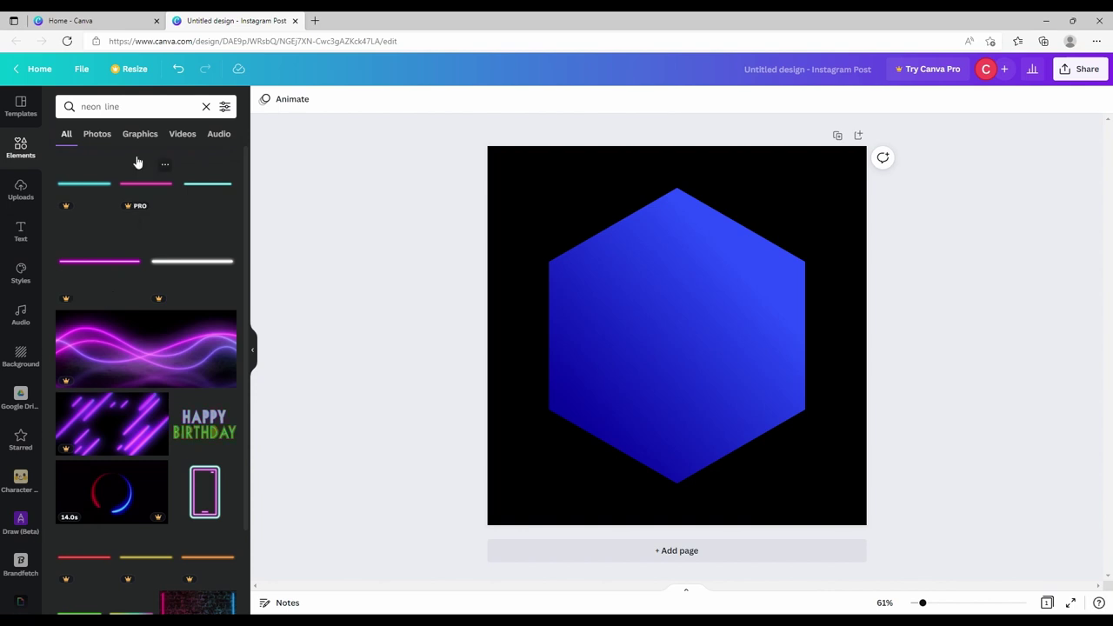
left_click(140, 133)
left_click(207, 183)
Step: Stretch the cyan neon line across the hexagon's full width and centre it just above the lower side corners
left_click_drag(686, 375, 630, 448)
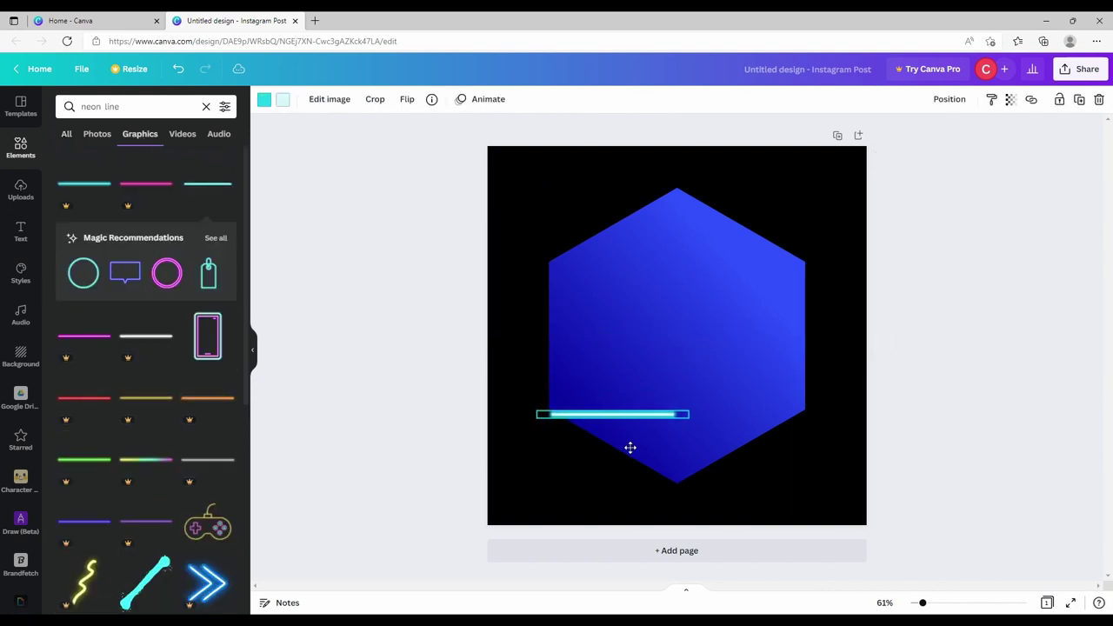
left_click_drag(688, 414, 827, 416)
left_click_drag(697, 448, 691, 439)
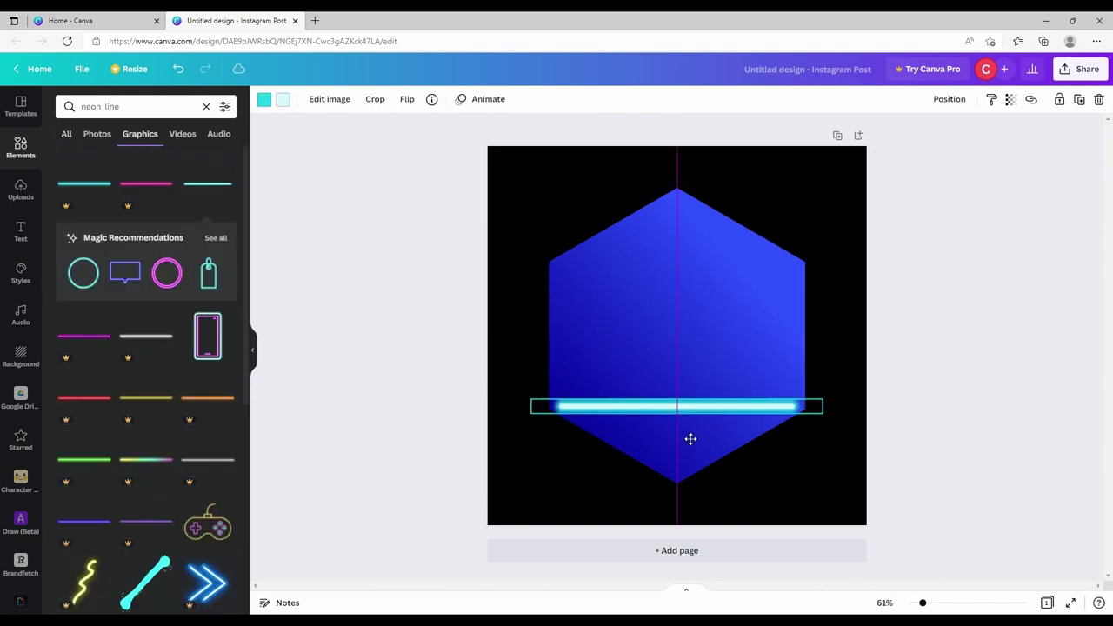
left_click_drag(822, 413, 839, 421)
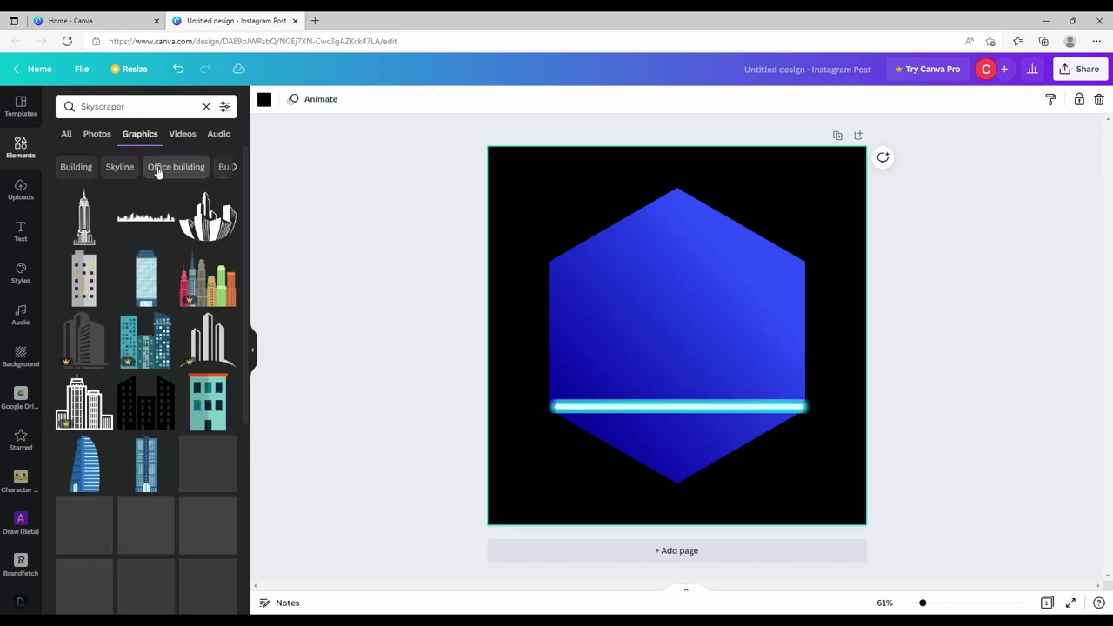
Step: Add the slim purple tower from the Skyscraper graphics, shrink it, and stand it near the neon line's left end
scroll(160, 324, "down", 5)
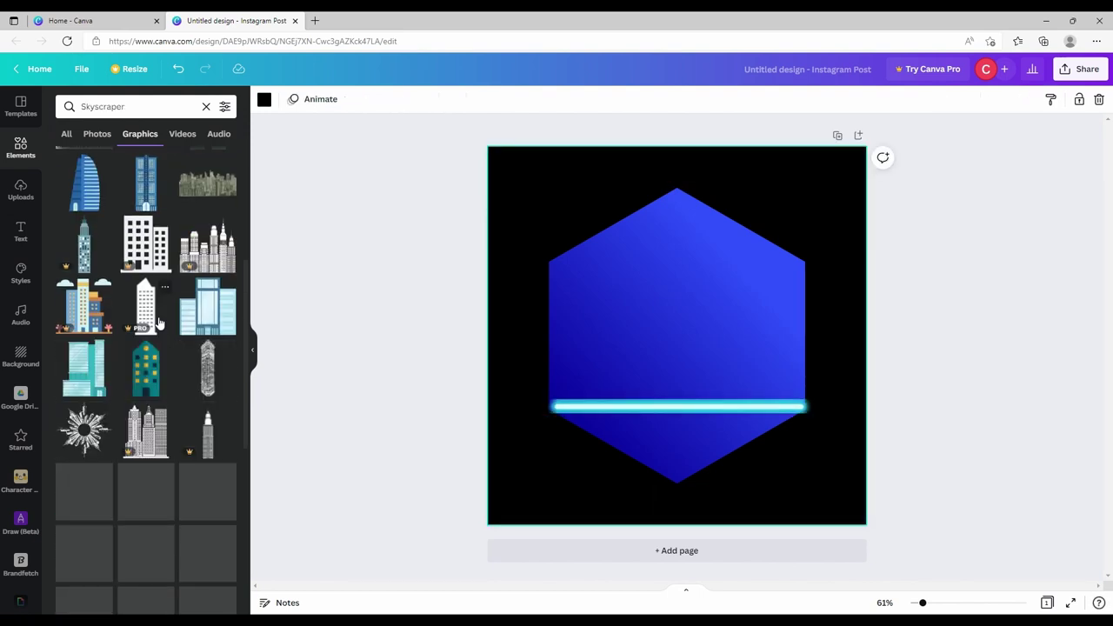
scroll(159, 324, "down", 10)
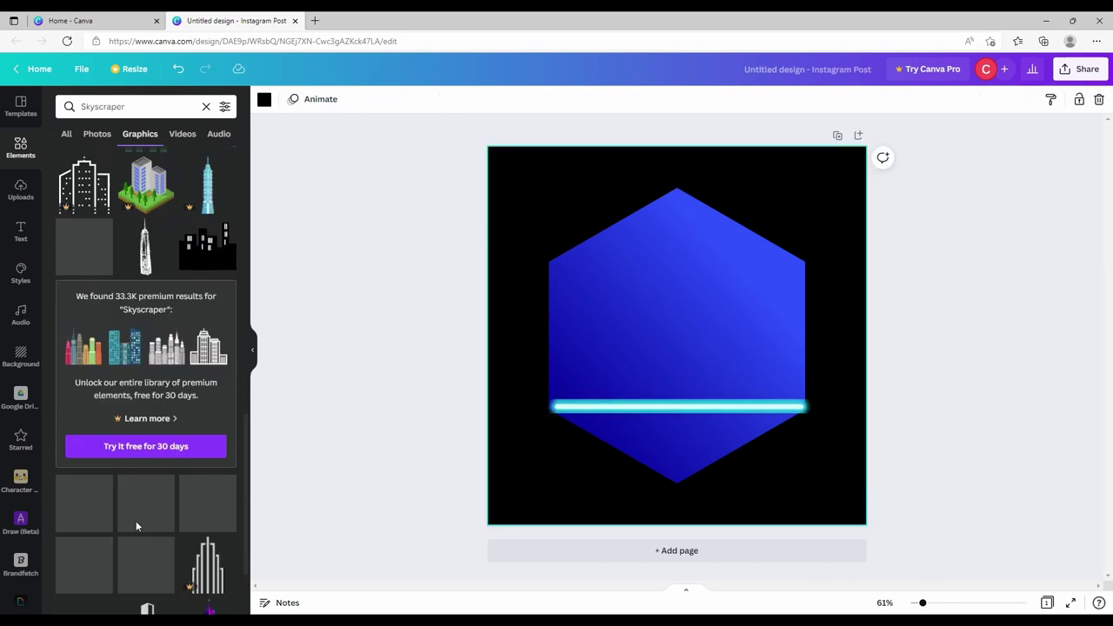
scroll(136, 524, "down", 5)
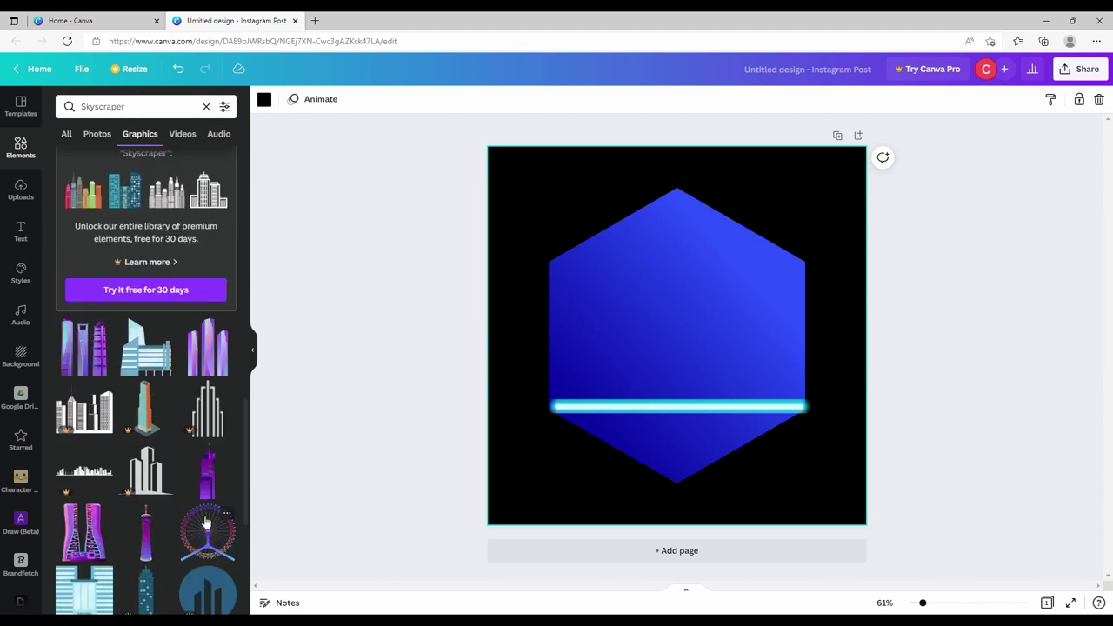
scroll(206, 522, "down", 4)
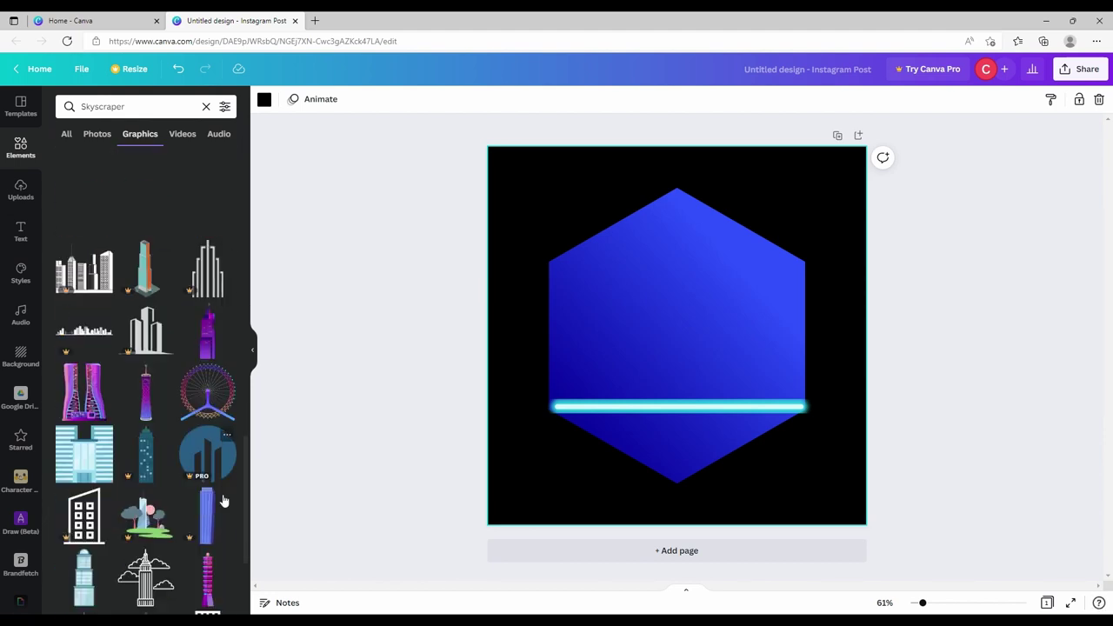
scroll(224, 501, "down", 1)
left_click(148, 322)
left_click_drag(708, 487, 596, 368)
left_click_drag(598, 298, 599, 309)
Step: Add the pink tiered tower, scale it down, and stand it on the neon line directly right of the slim tower
left_click(207, 429)
left_click_drag(709, 185, 668, 387)
left_click_drag(657, 447, 612, 346)
left_click(556, 346)
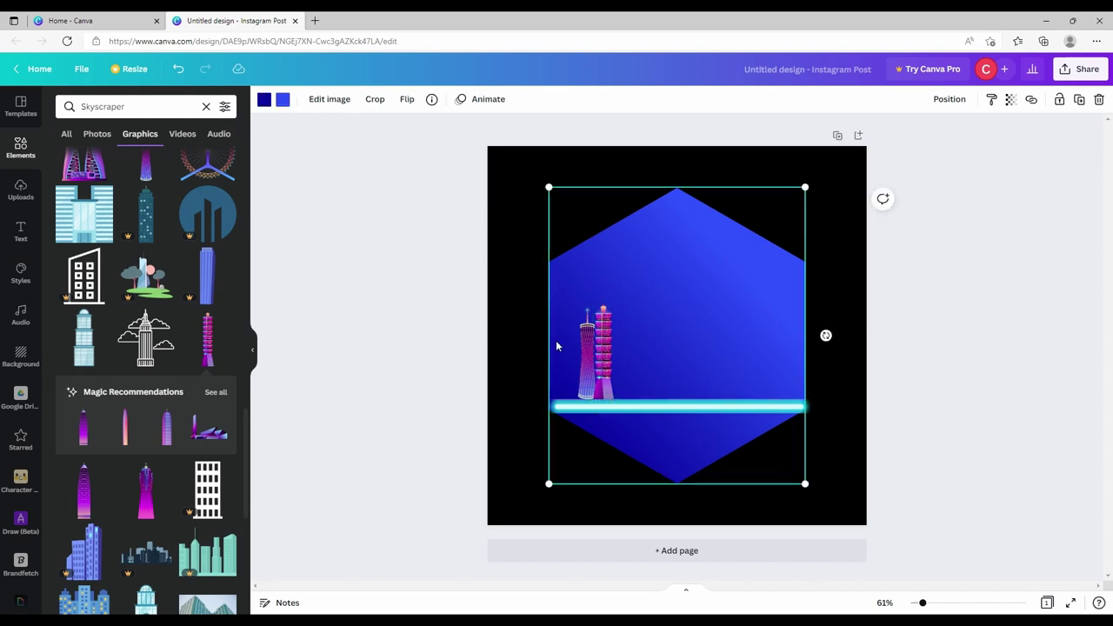
Step: Add the low angular purple building with its thin spire, shrink it, and place it right of the pink tiered tower
left_click(209, 428)
left_click_drag(830, 436, 562, 363)
left_click_drag(564, 287, 701, 397)
left_click(180, 68)
left_click_drag(583, 268, 674, 385)
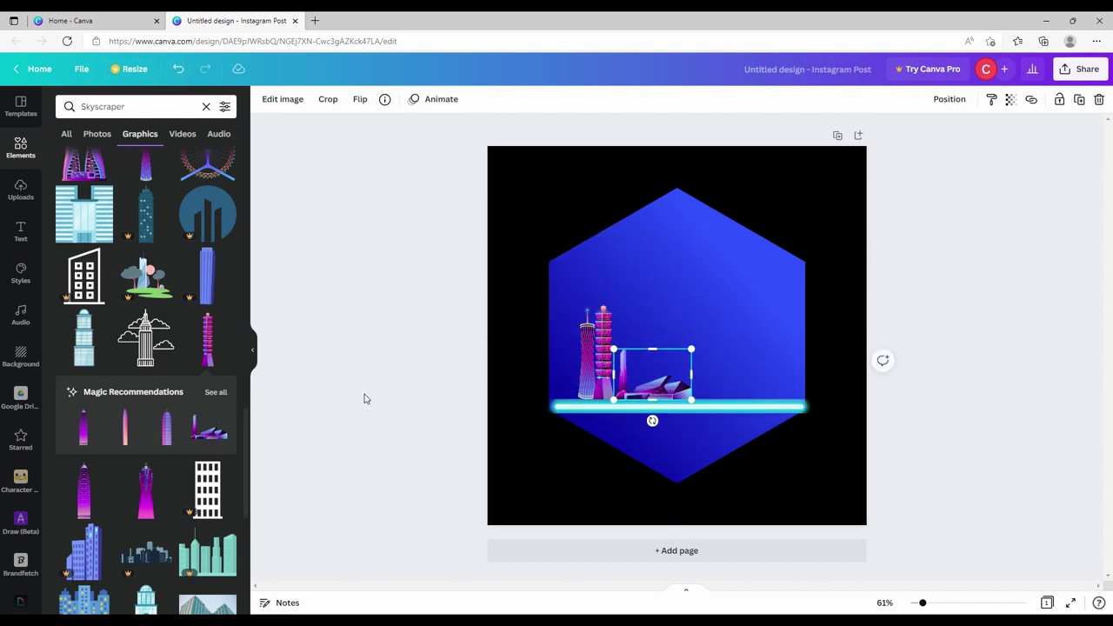
Step: Add the Ferris wheel graphic, scale it down, and set it on the neon line right of the low angular building
left_click(208, 166)
left_click_drag(823, 489, 586, 335)
left_click_drag(578, 248, 743, 375)
left_click_drag(786, 308, 728, 387)
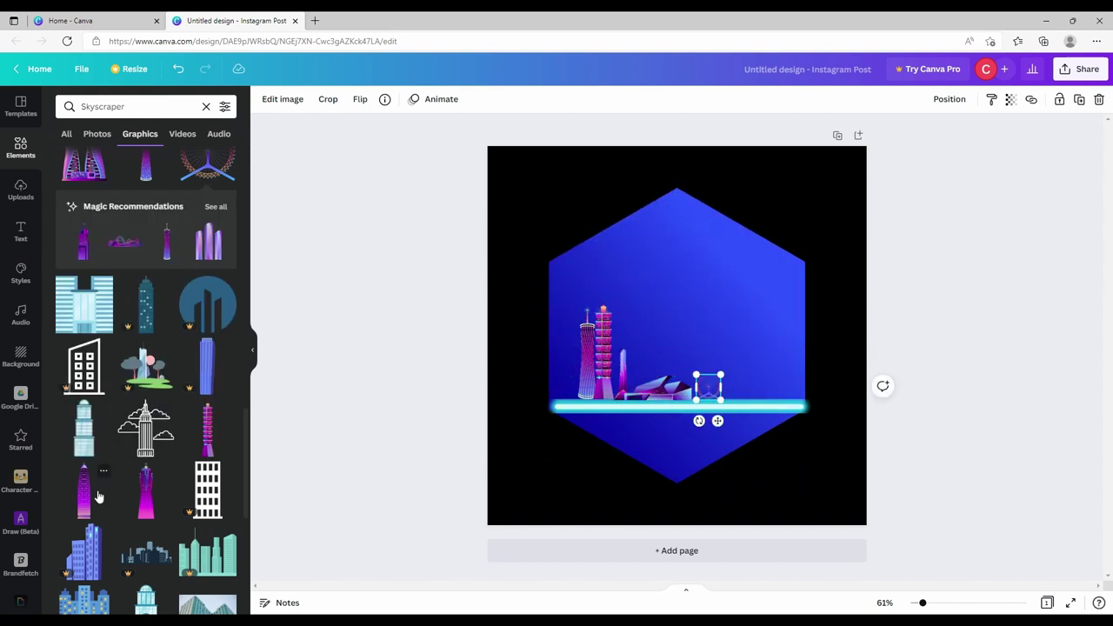
Step: Show all magic recommendations for the Ferris wheel and add the pink lattice stadium, shrunk to fit the neon line's right end
left_click(215, 206)
left_click(193, 356)
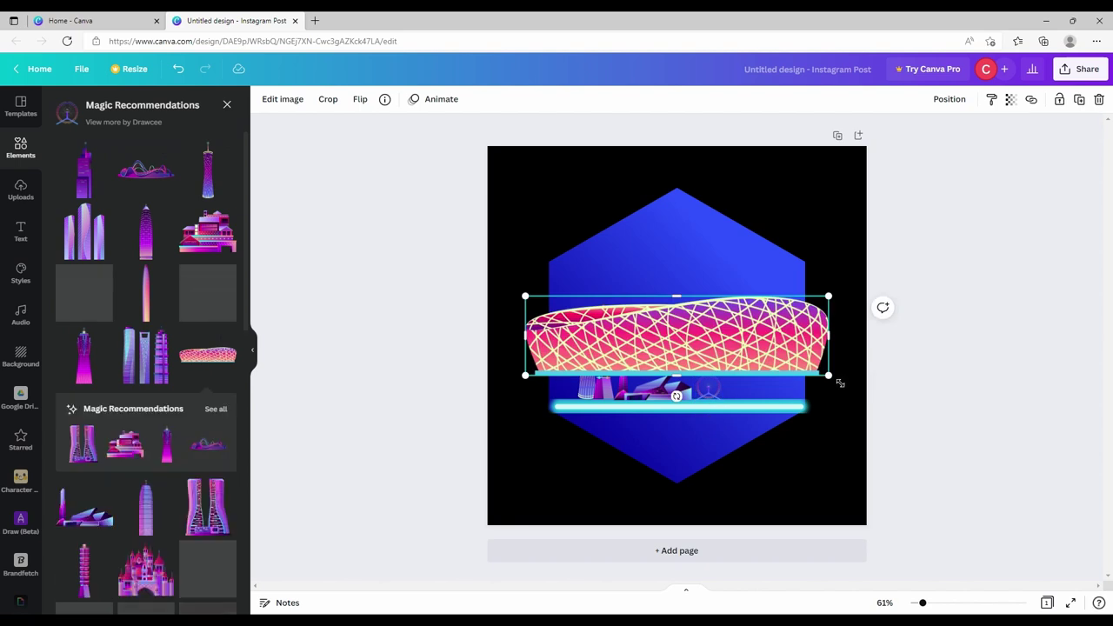
left_click_drag(827, 377, 784, 396)
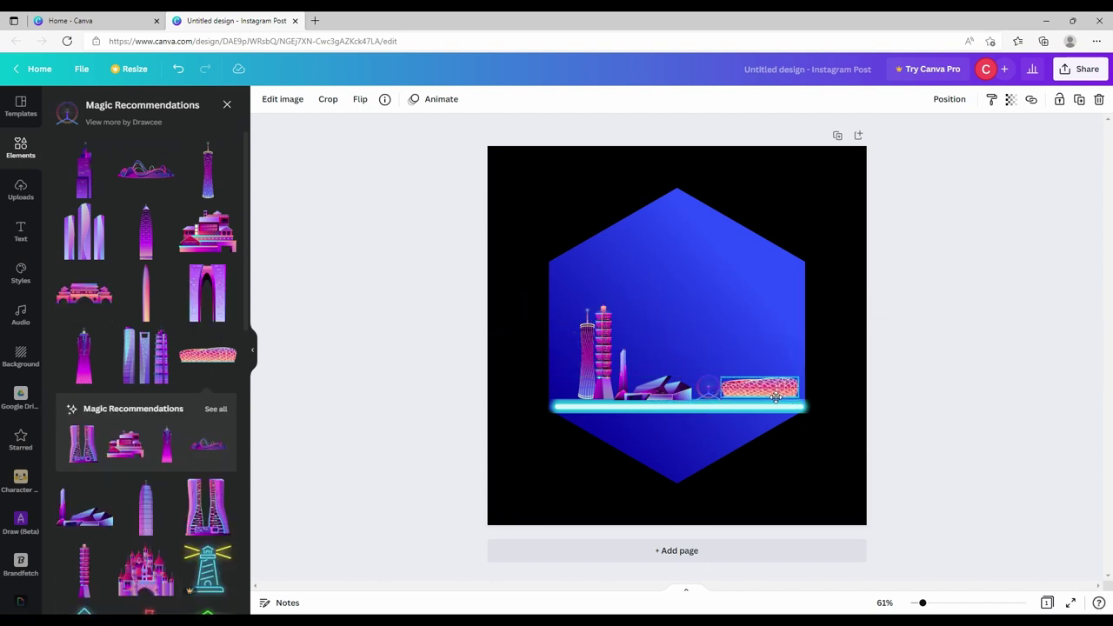
left_click(761, 349)
left_click(774, 394)
left_click(705, 321)
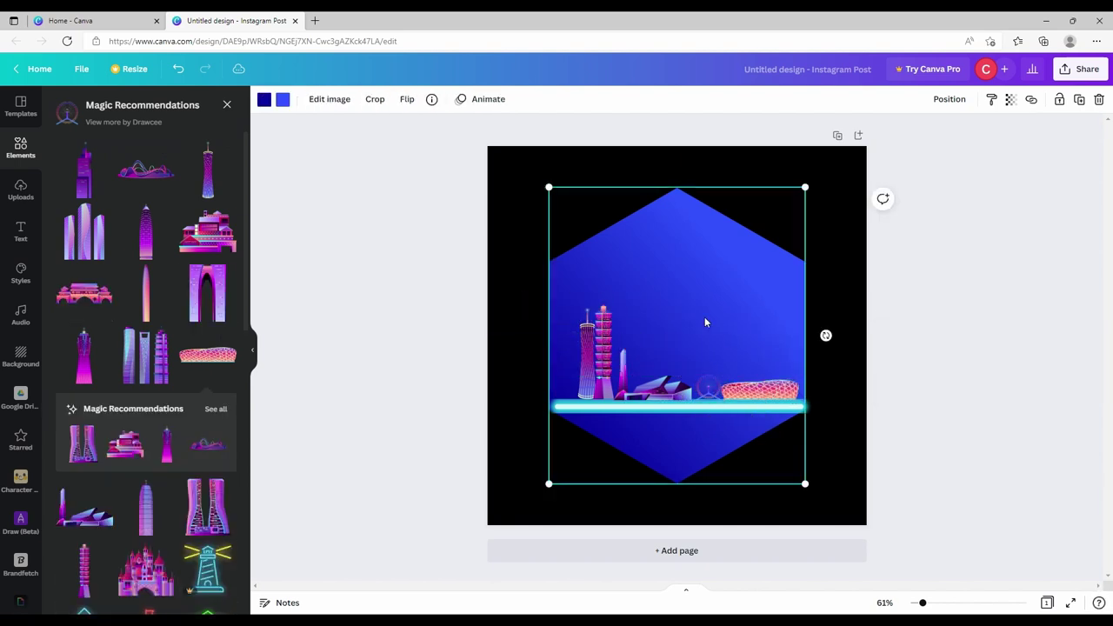
Step: Add the group of three purple skyscrapers at the neon line's left end, scaled down and layered behind the existing towers
left_click(157, 353)
left_click_drag(800, 485, 633, 281)
left_click_drag(601, 270, 601, 387)
left_click_drag(634, 300, 621, 324)
left_click(948, 101)
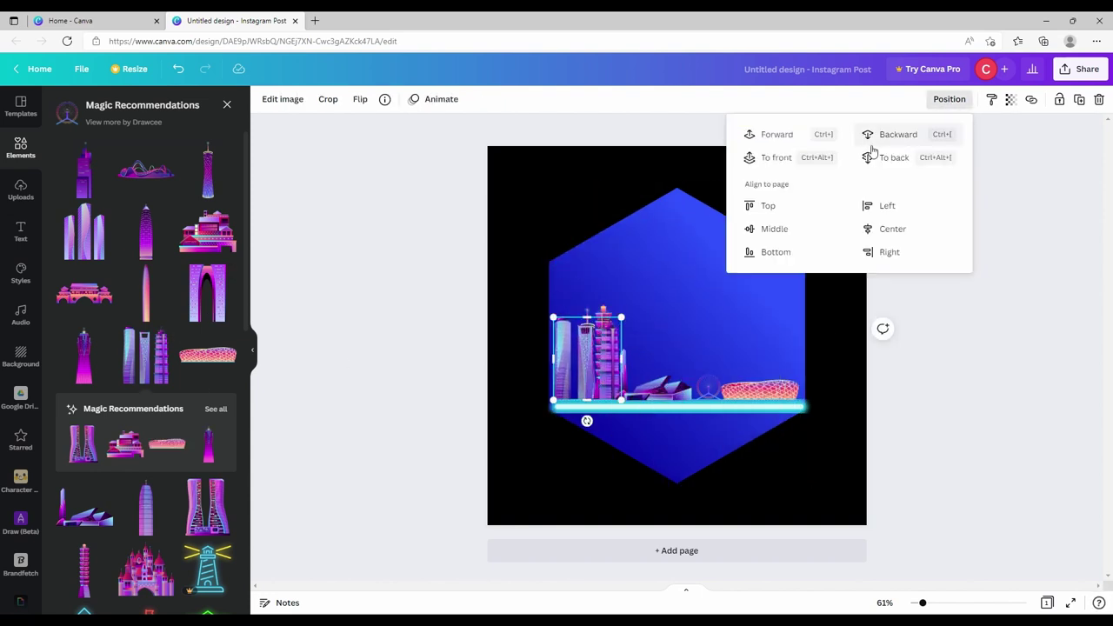
left_click(643, 248)
Step: Add the three curved lilac towers, shrink them, and place them behind the right end of the lattice stadium
scroll(124, 474, "down", 2)
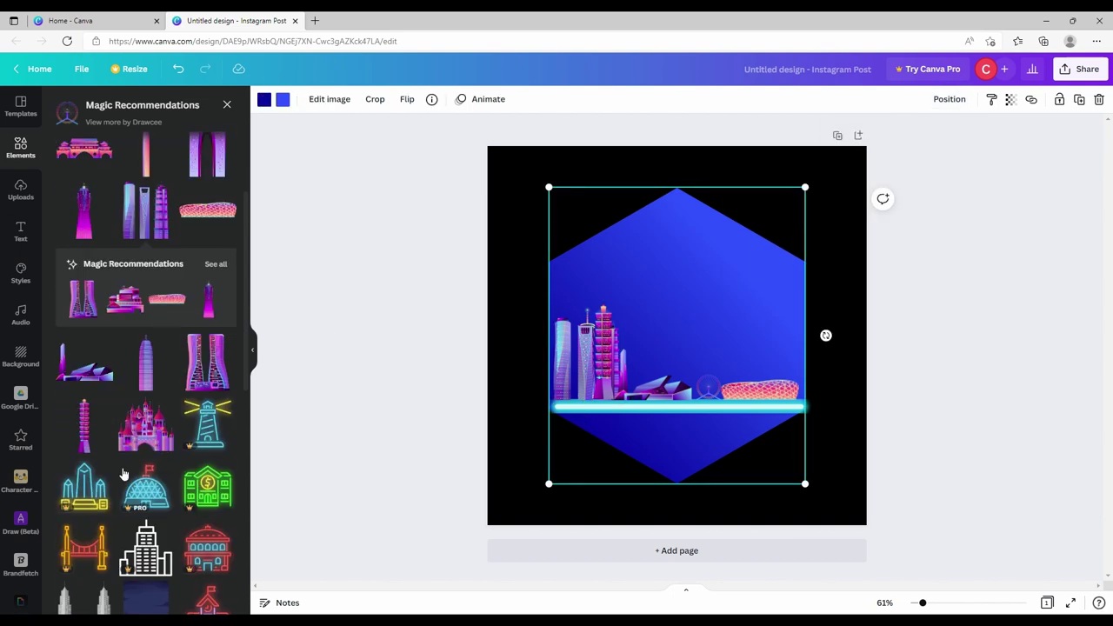
scroll(89, 432, "up", 2)
left_click(96, 248)
left_click_drag(782, 186, 660, 357)
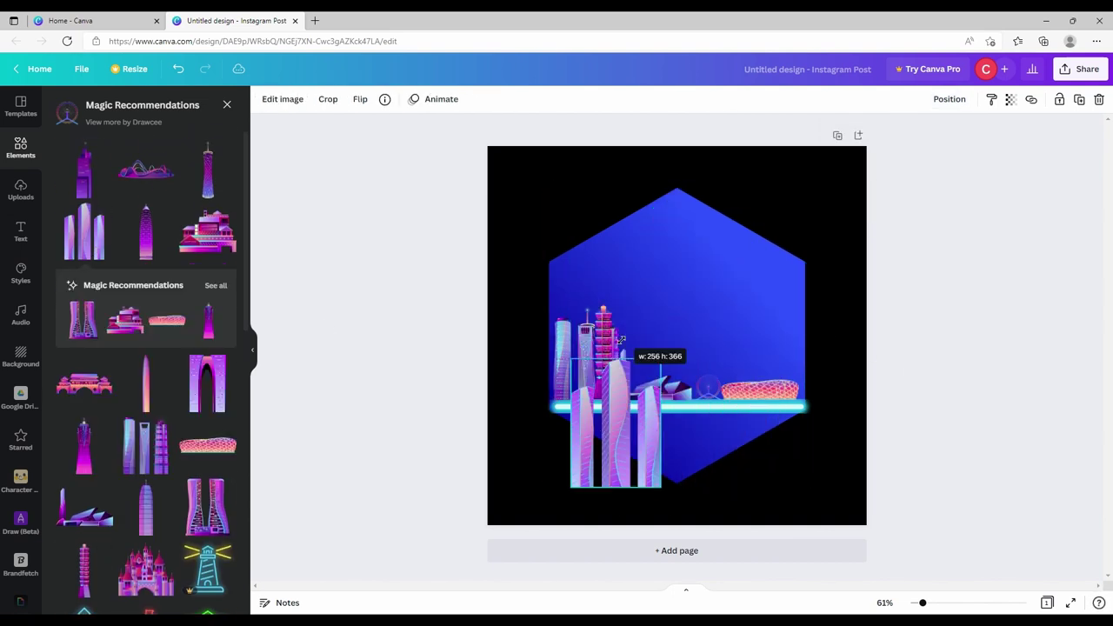
left_click_drag(603, 432, 741, 345)
left_click_drag(799, 272, 754, 336)
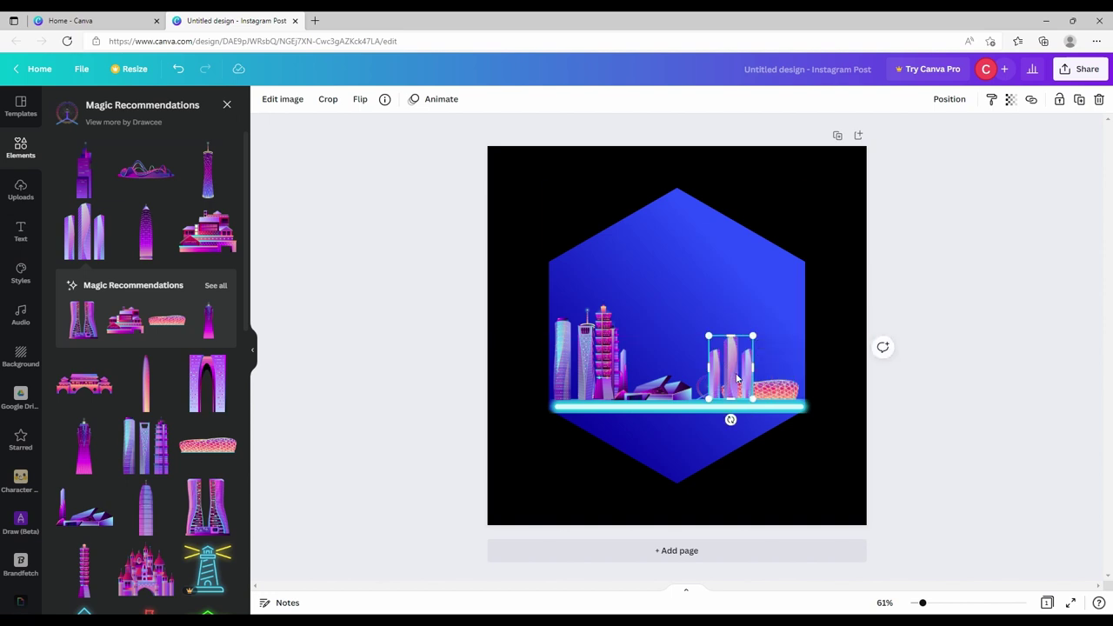
left_click_drag(738, 376, 783, 376)
left_click(949, 100)
left_click(904, 135)
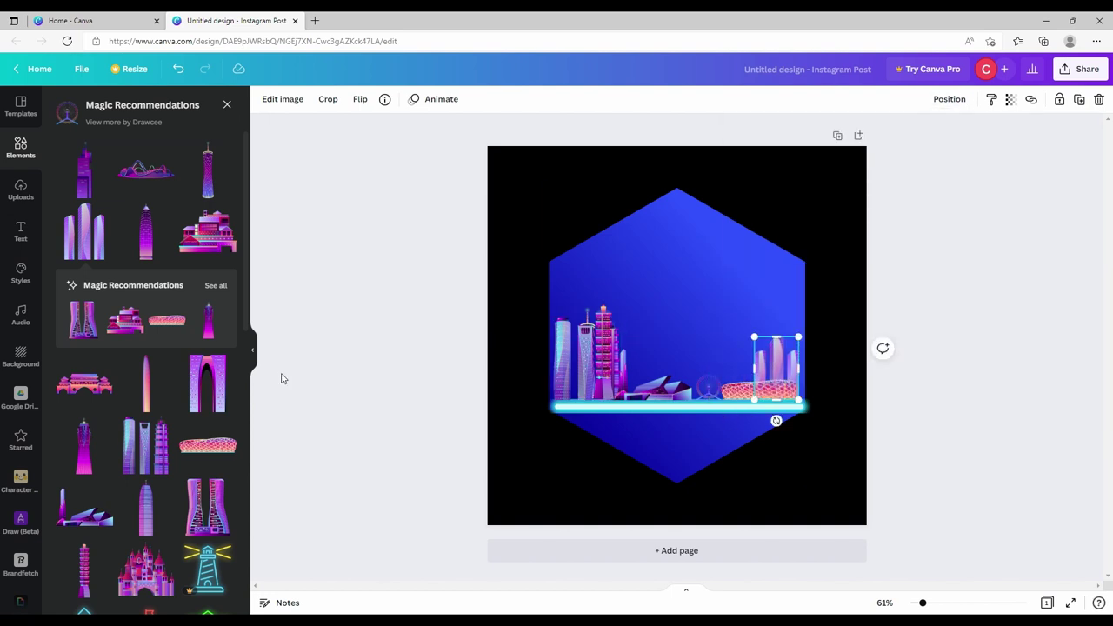
Step: Add the dark purple stepped skyscraper with an antenna, shrink it, and stand it between the low angular building and the Ferris wheel
scroll(186, 478, "down", 5)
scroll(185, 479, "up", 5)
left_click(87, 186)
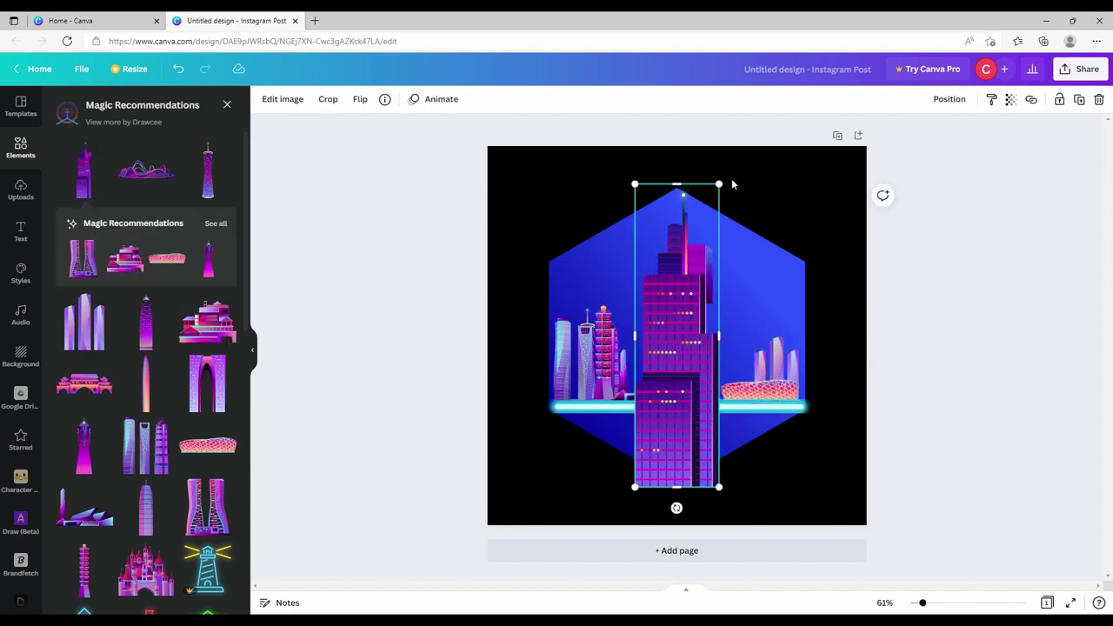
left_click_drag(720, 184, 668, 368)
left_click_drag(652, 428, 692, 336)
left_click_drag(708, 276, 691, 336)
left_click_drag(683, 375, 700, 422)
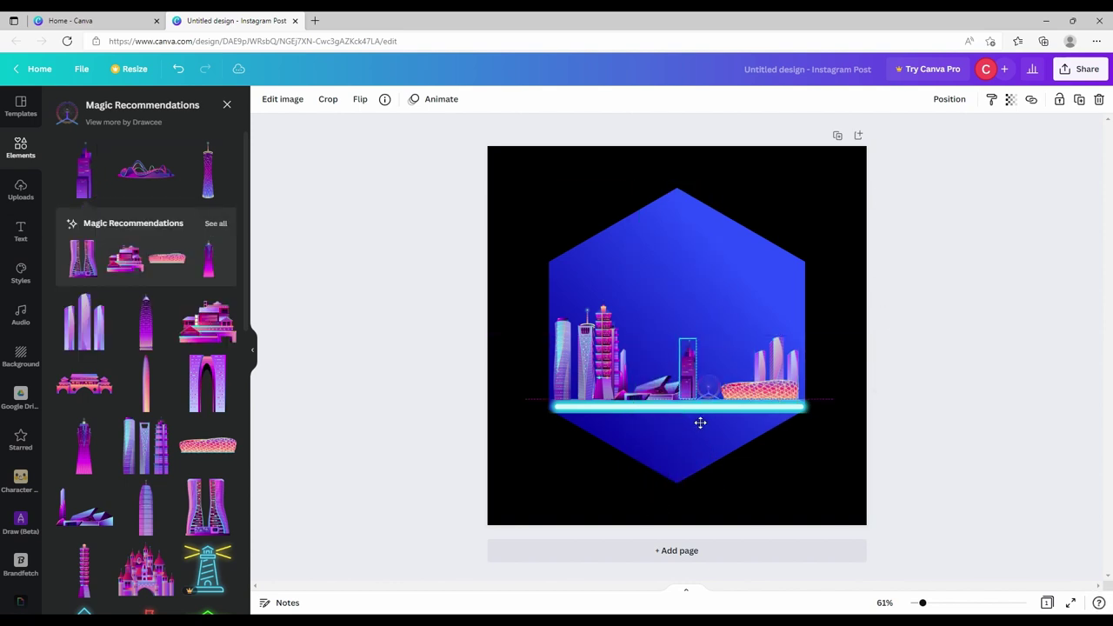
left_click(951, 100)
Step: Add the slender pink pointed skyscraper, scale it down, and layer it behind the left end of the lattice stadium
left_click(146, 383)
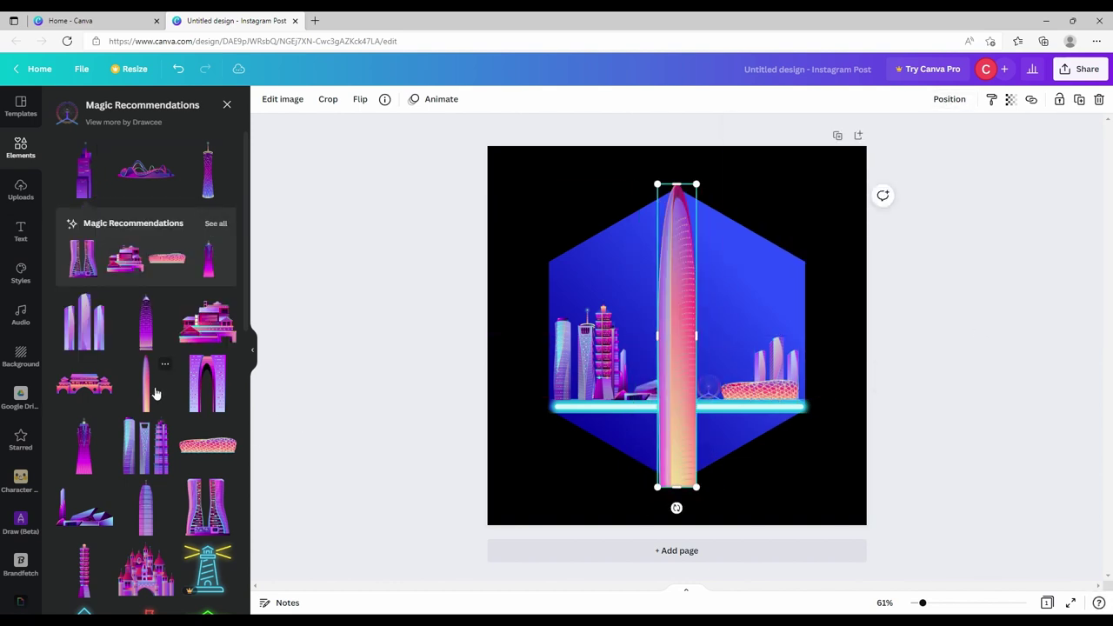
left_click_drag(658, 182, 649, 365)
left_click_drag(680, 509, 722, 425)
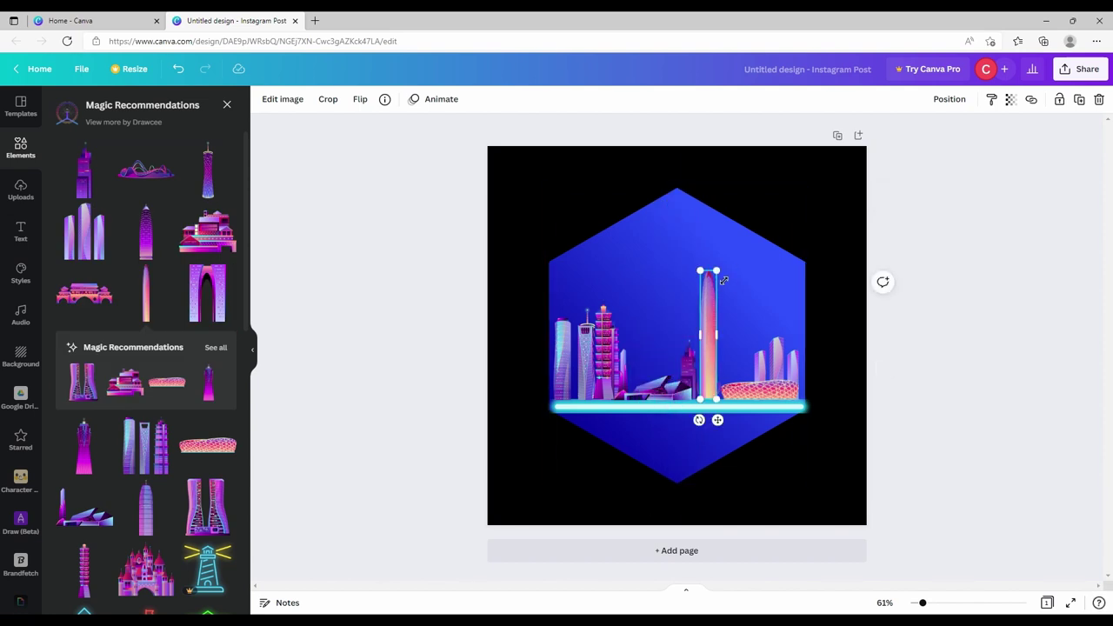
left_click_drag(717, 269, 700, 338)
left_click_drag(718, 423, 745, 427)
left_click(950, 100)
left_click(891, 133)
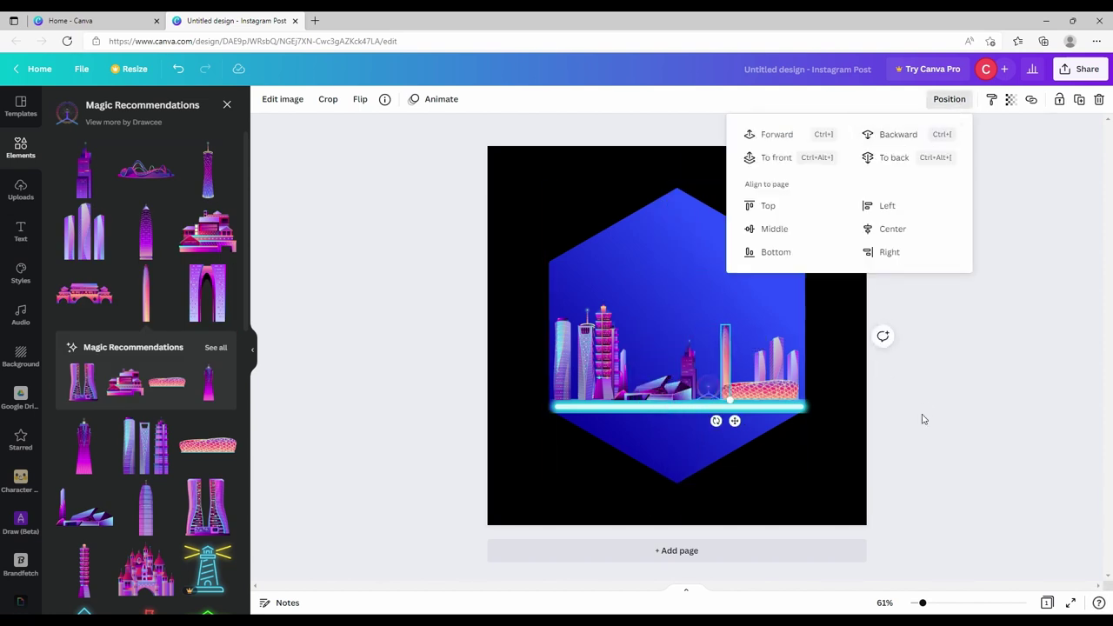
left_click(925, 420)
Step: Add the purple arch building, shrink it, and set it on the neon line in front of the leftmost skyscrapers
left_click(217, 298)
left_click_drag(773, 184, 627, 423)
left_click_drag(613, 469, 667, 389)
left_click_drag(669, 336, 649, 379)
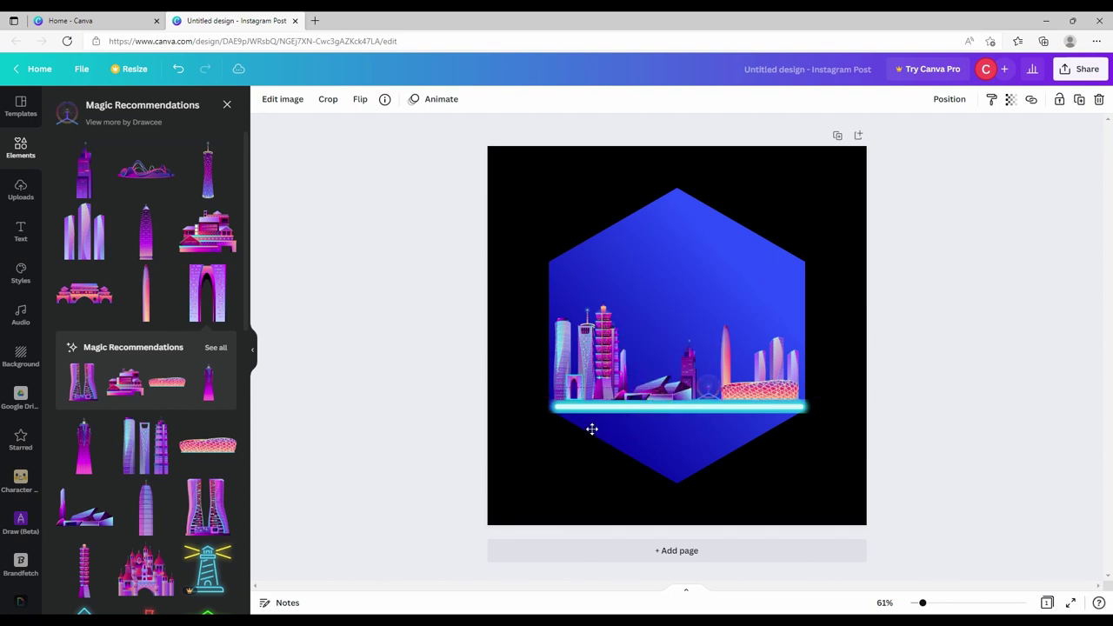
left_click(453, 429)
Step: Add the flared twin-tower building, scale it down, and layer it behind the low angular building near the centre
left_click(94, 387)
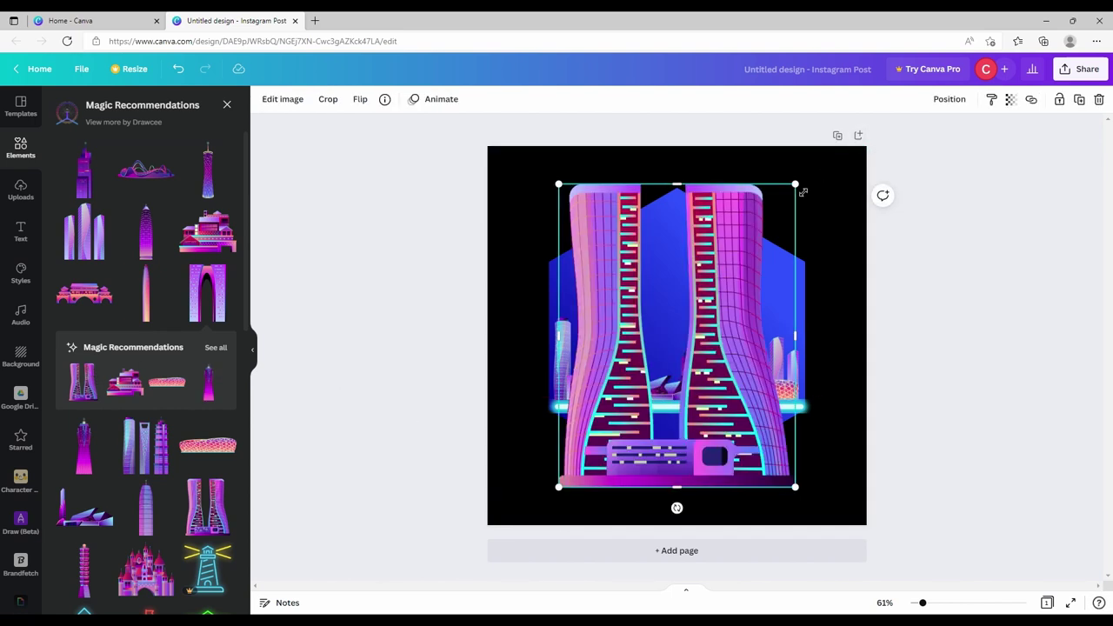
left_click_drag(800, 188, 661, 383)
left_click(950, 98)
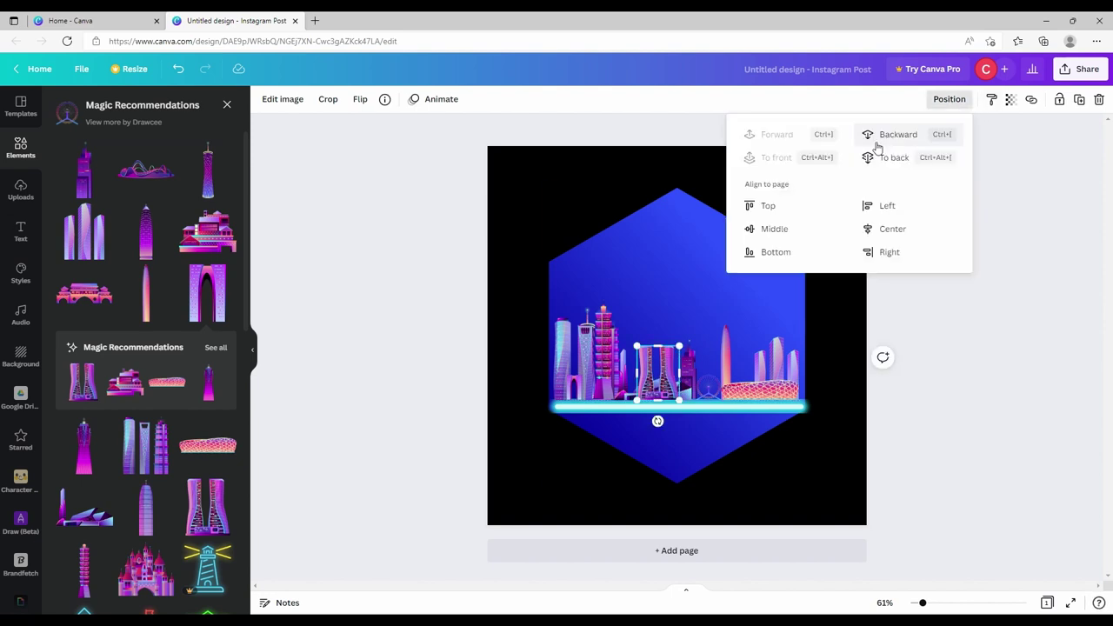
left_click(894, 133)
left_click(965, 348)
scroll(167, 426, "down", 2)
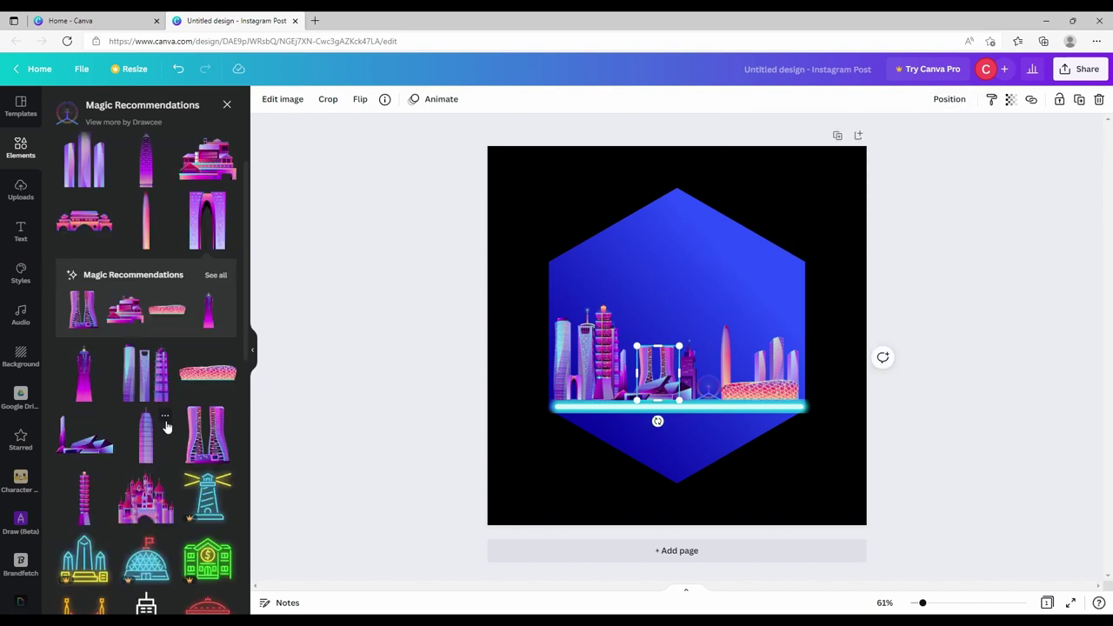
scroll(167, 426, "up", 2)
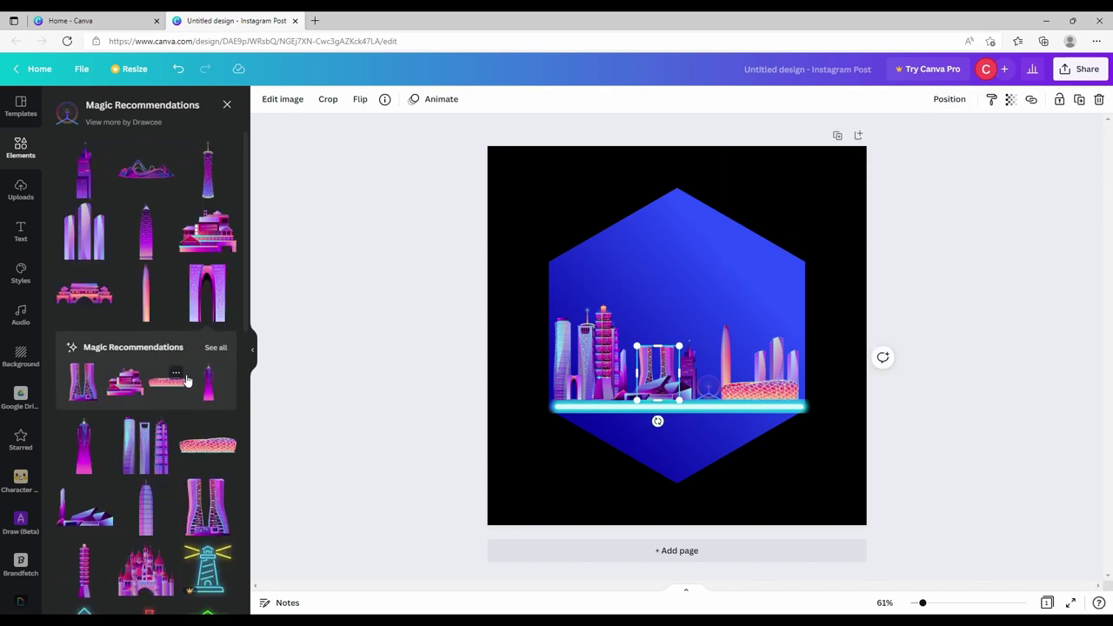
Step: Add the low wavy purple building and shrink it to sit among the bases of the leftmost skyscrapers
left_click(140, 178)
left_click_drag(830, 288, 593, 416)
left_click(378, 324)
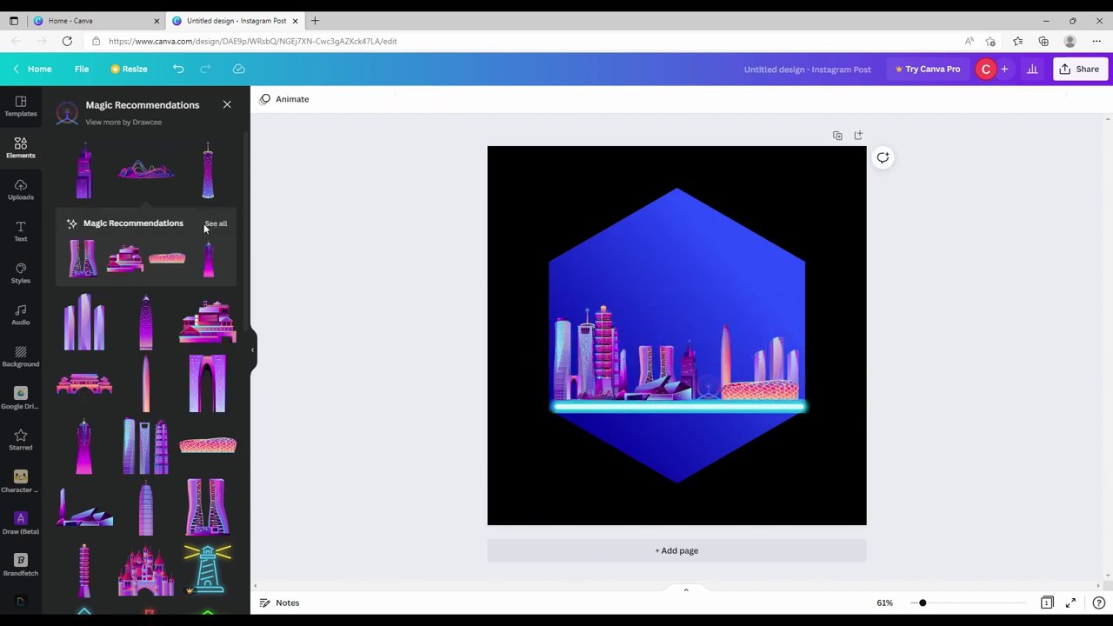
left_click(209, 224)
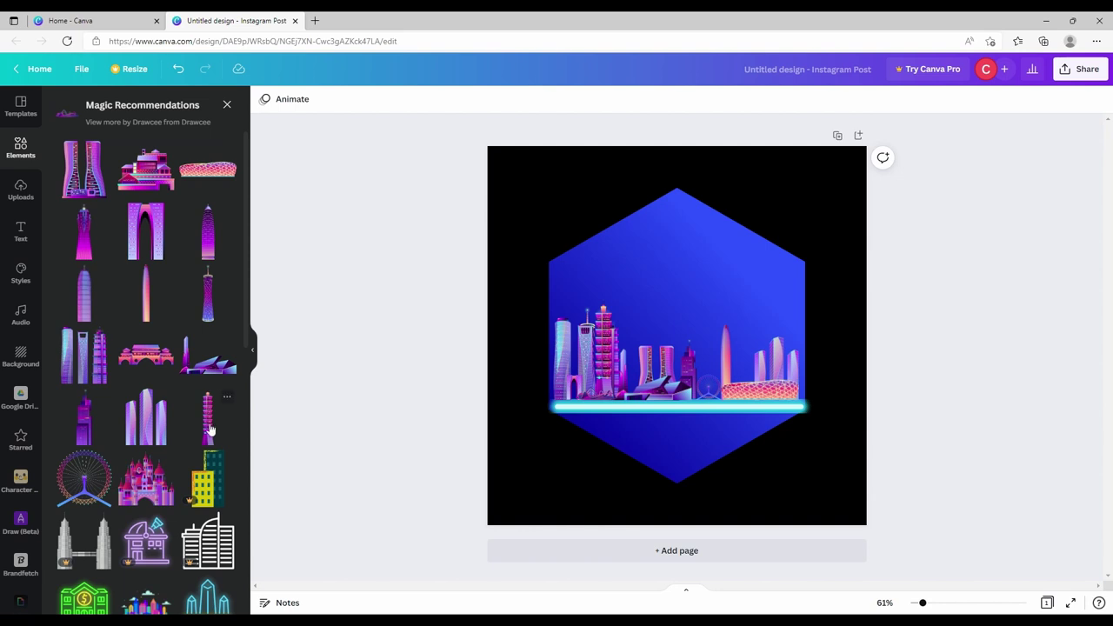
scroll(115, 467, "down", 3)
scroll(116, 467, "up", 3)
left_click(87, 359)
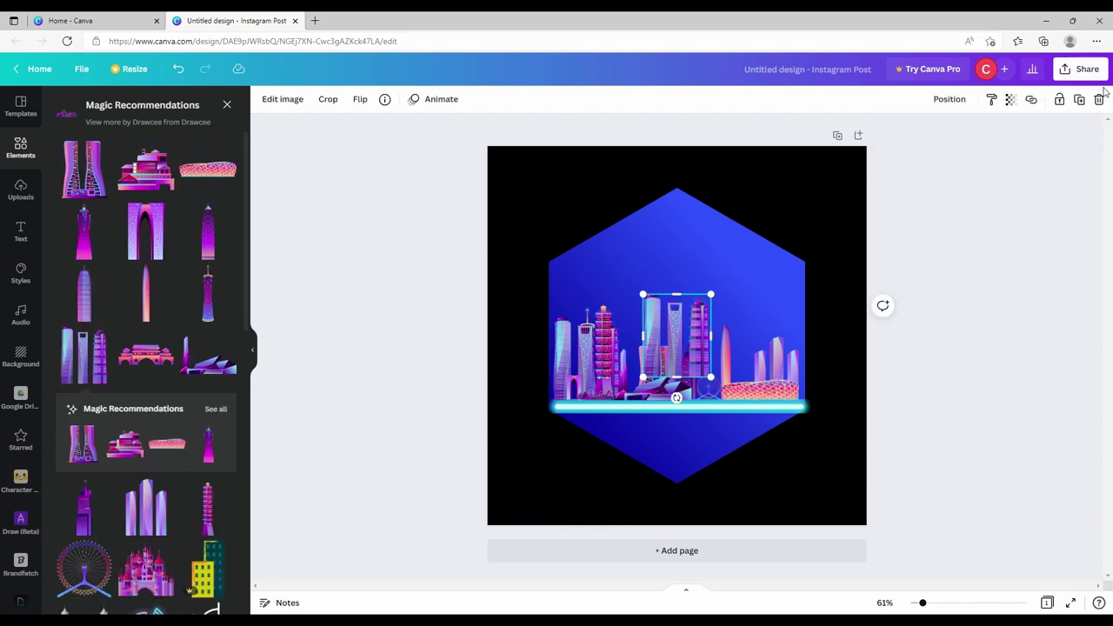
left_click(1100, 99)
Step: Add the magenta tapered skyscraper, scale it down, and stand it on the neon line behind the Ferris wheel
left_click(96, 242)
left_click_drag(720, 184, 664, 380)
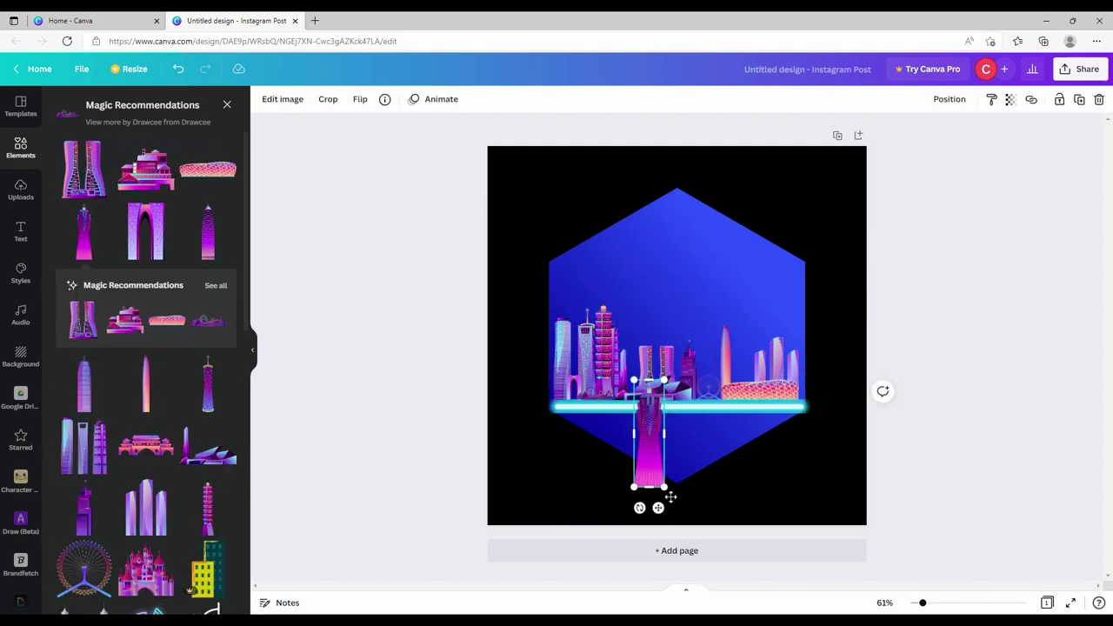
left_click_drag(671, 496, 719, 425)
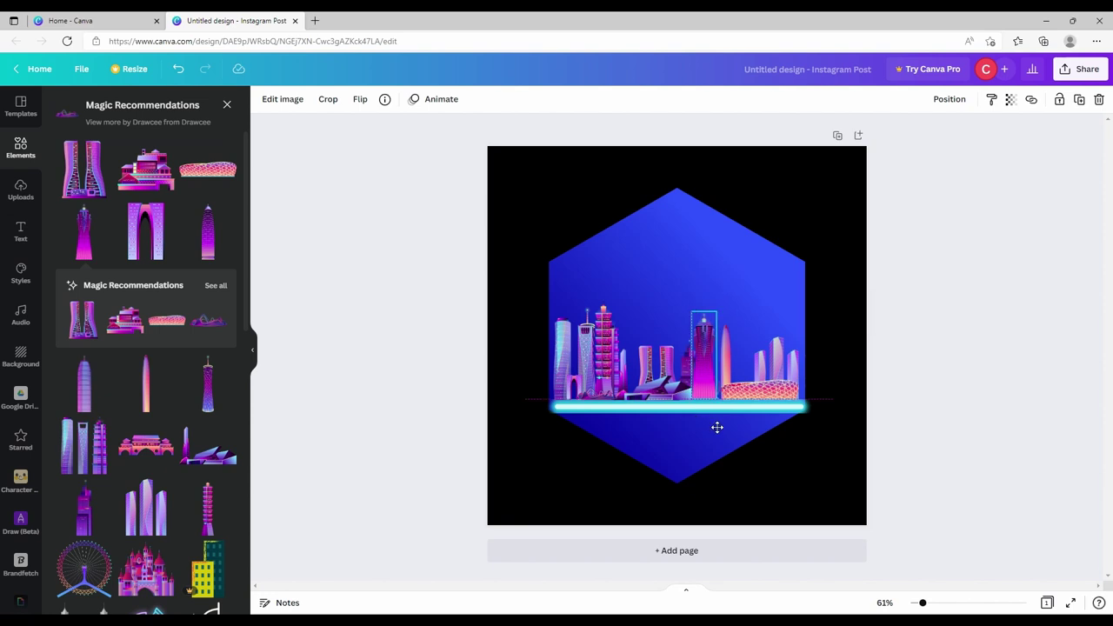
left_click(949, 98)
left_click(801, 288)
left_click(828, 261)
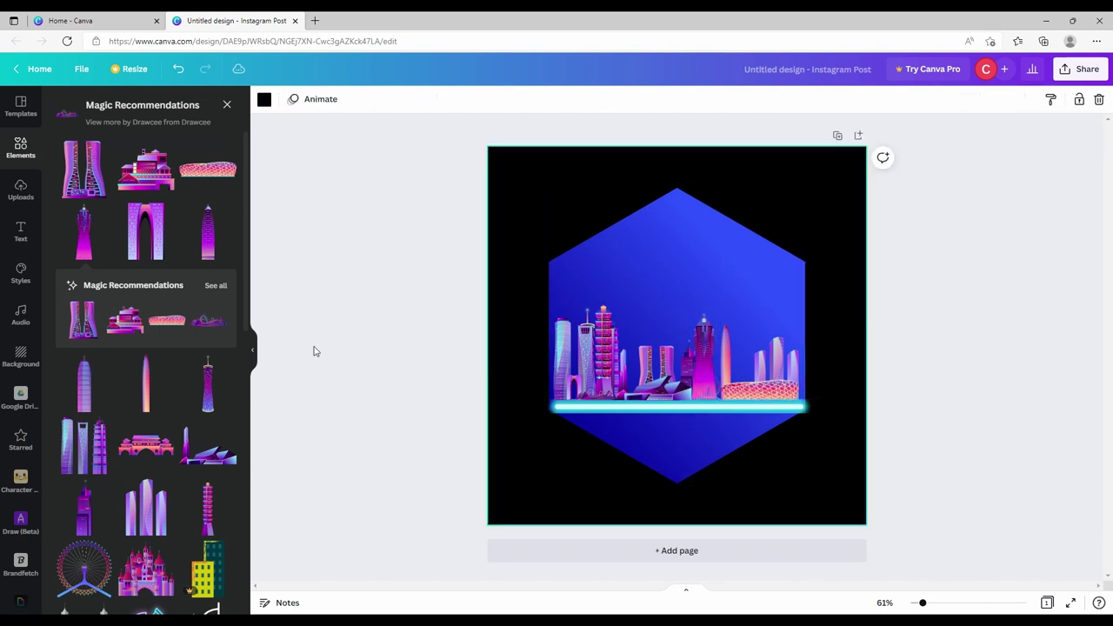
Step: Add the twisted lattice tower with an antenna, scale it down, and layer it behind the stadium beside the slender pink skyscraper
left_click(208, 396)
left_click_drag(695, 406, 753, 411)
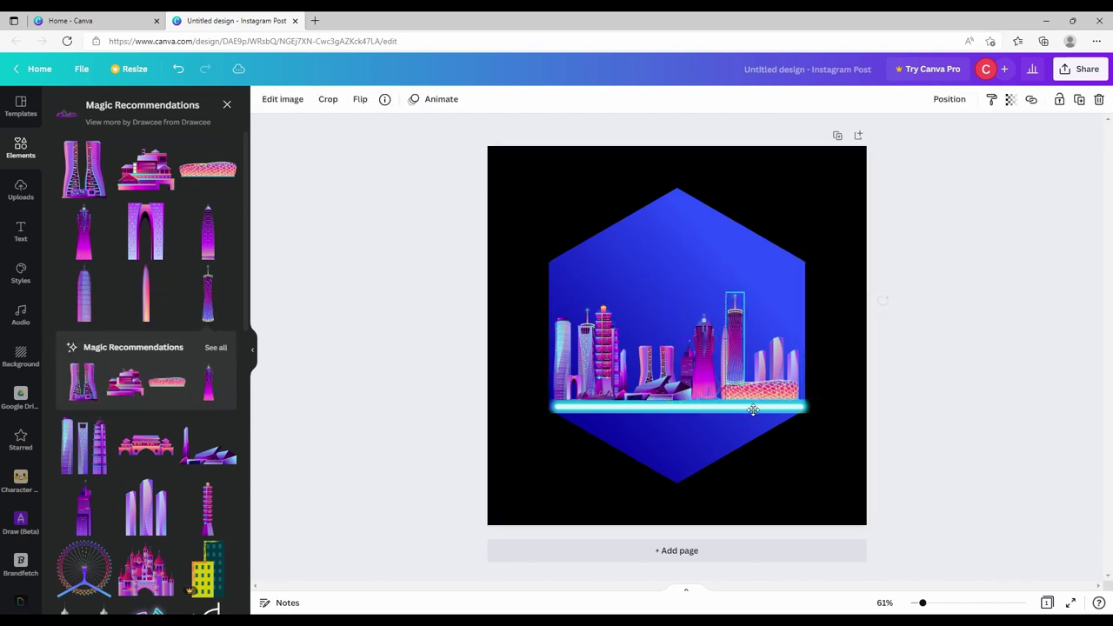
left_click(950, 98)
left_click(912, 388)
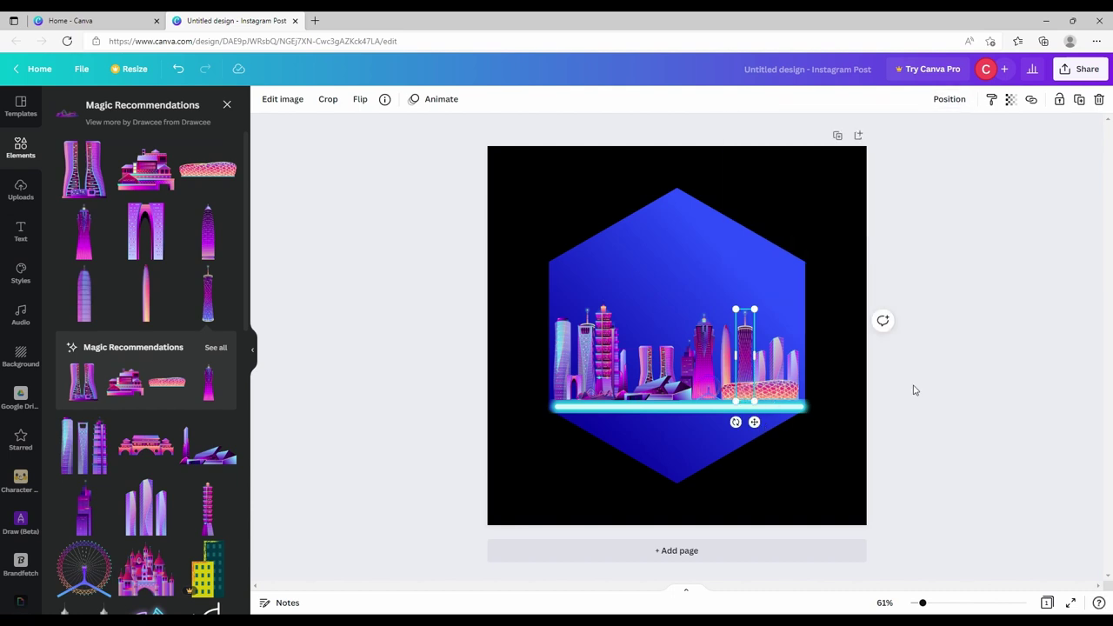
left_click(913, 422)
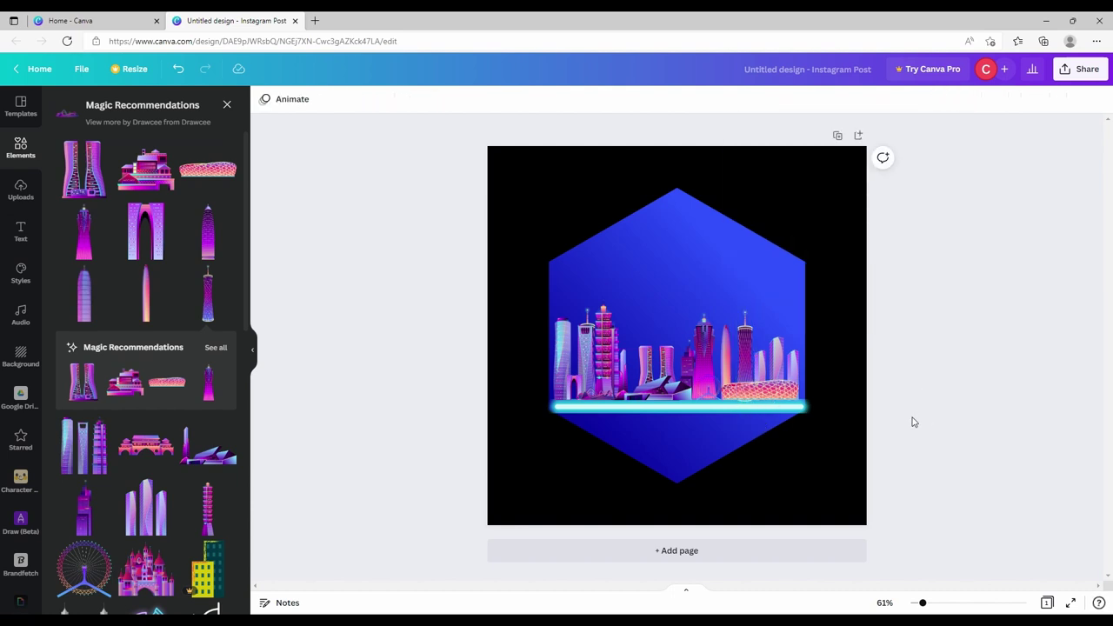
Step: Search the graphics for "trees", add the plain round green tree, and shrink it to a tiny size
left_click(21, 148)
left_click(104, 107)
type("trees")
key("Return")
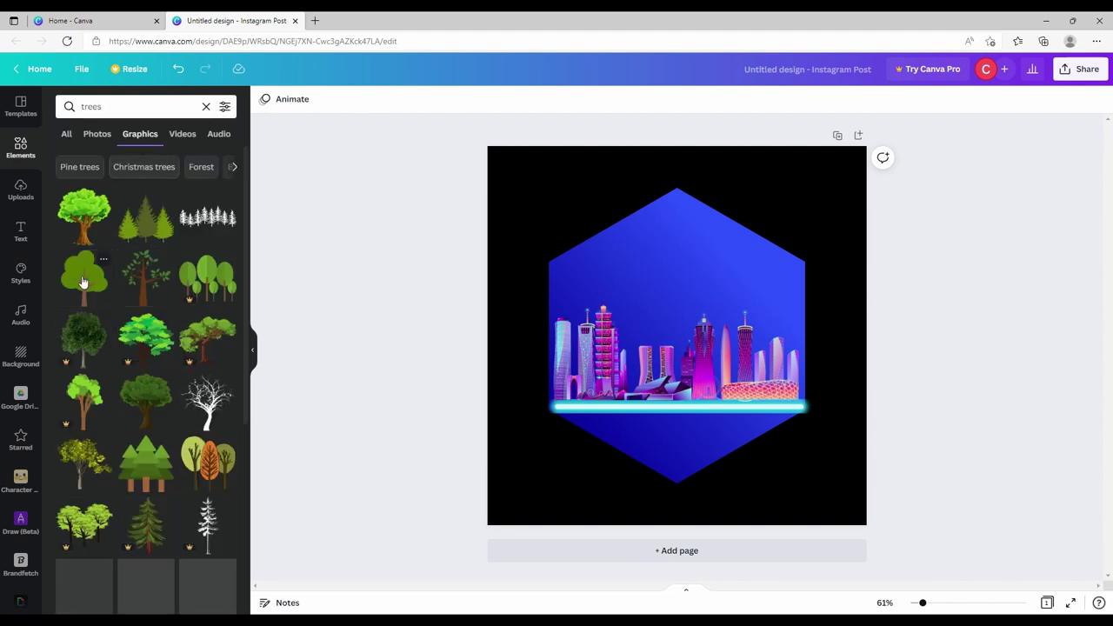
left_click(91, 272)
left_click_drag(804, 187, 566, 484)
Step: Duplicate the tiny tree and space seven trees along the neon line in front of the skyline
left_click_drag(922, 602, 931, 604)
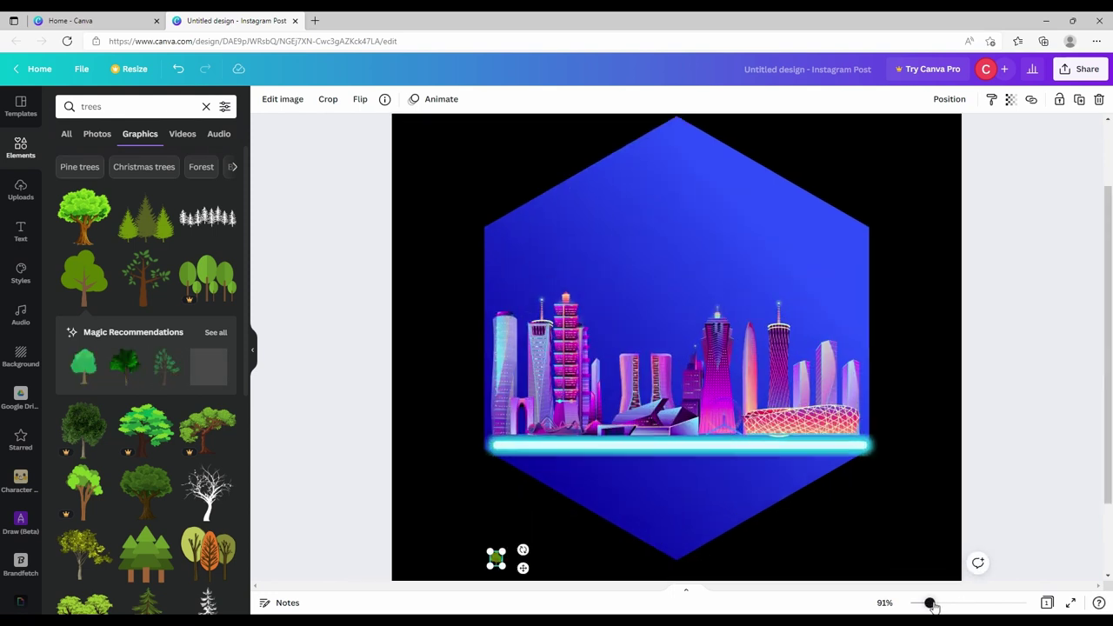
left_click(1080, 99)
left_click_drag(518, 468, 640, 467)
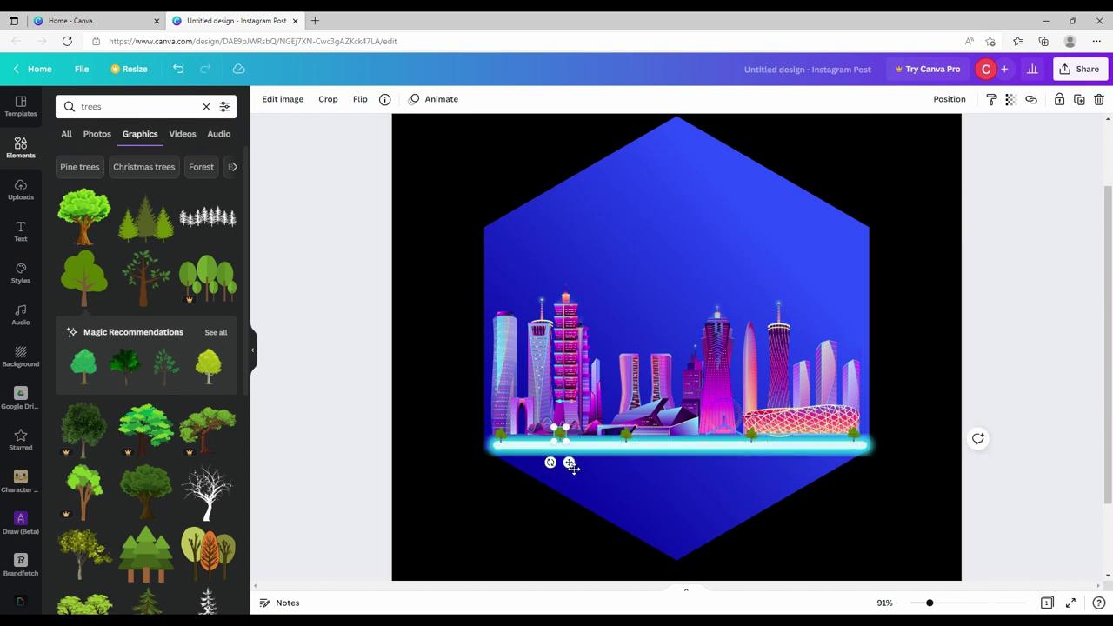
key("ctrl+d")
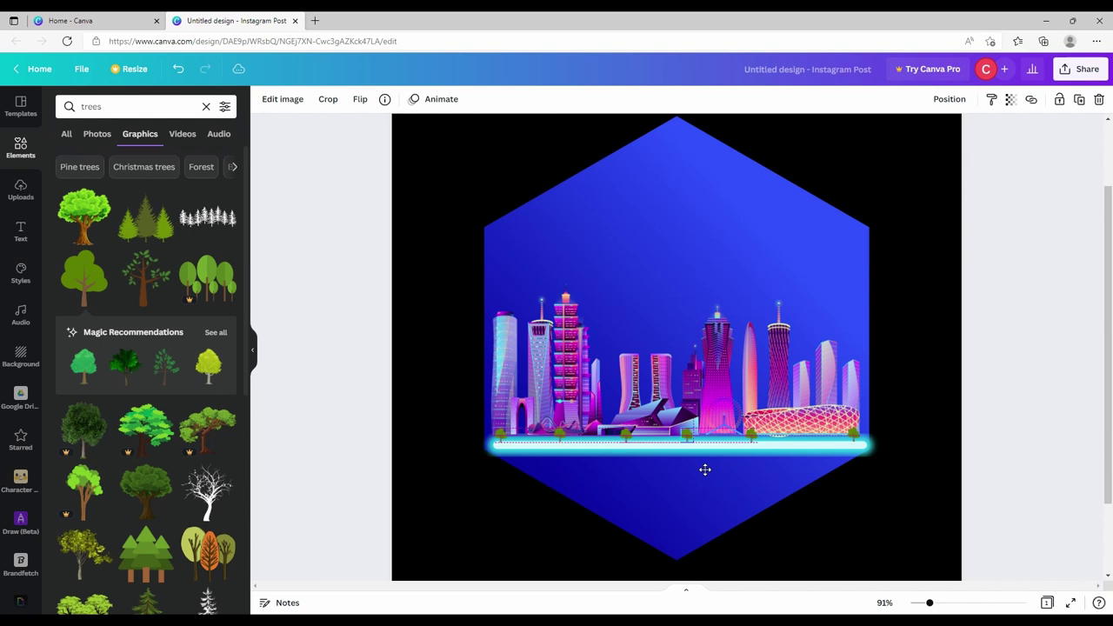
left_click(905, 490)
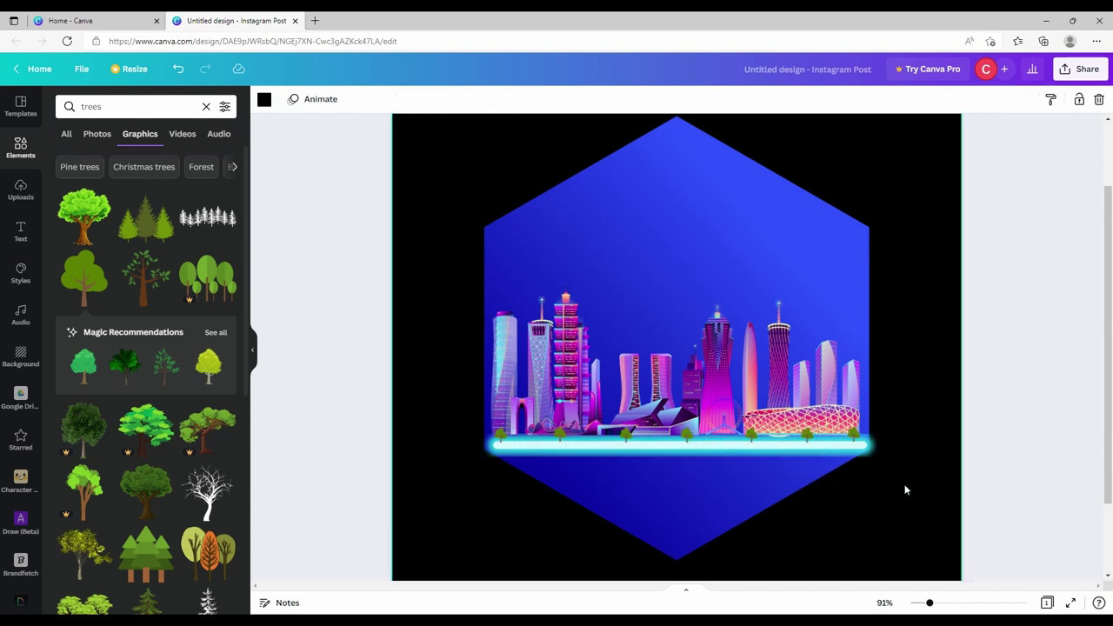
Step: Search the graphics for "grass" and add the light green leafy plant with rounded bushes
left_click(207, 106)
type("grass")
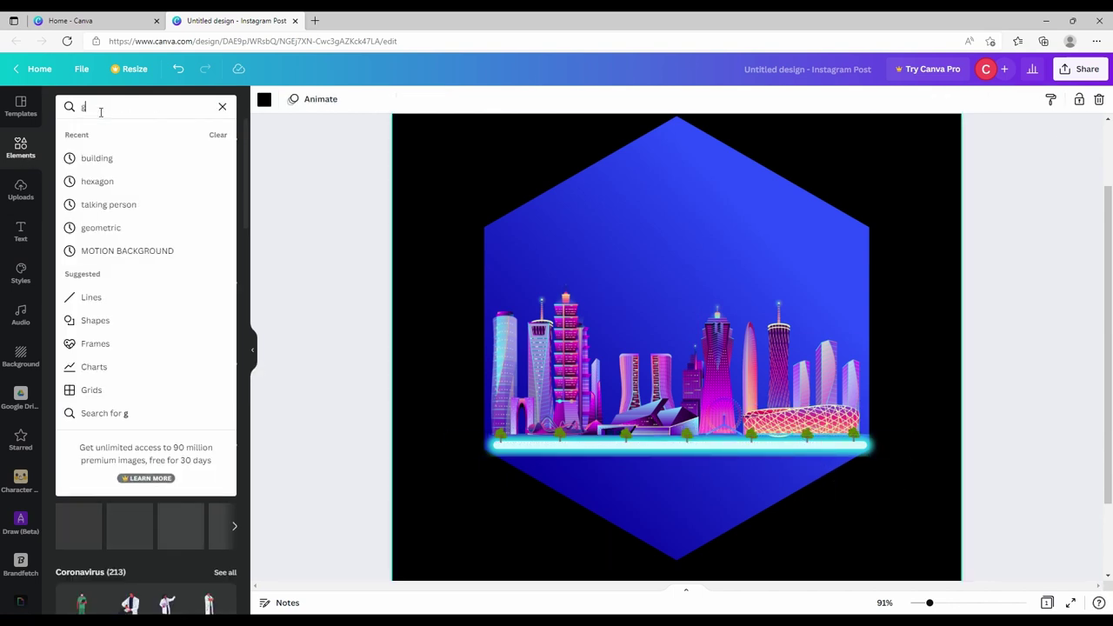
key("Return")
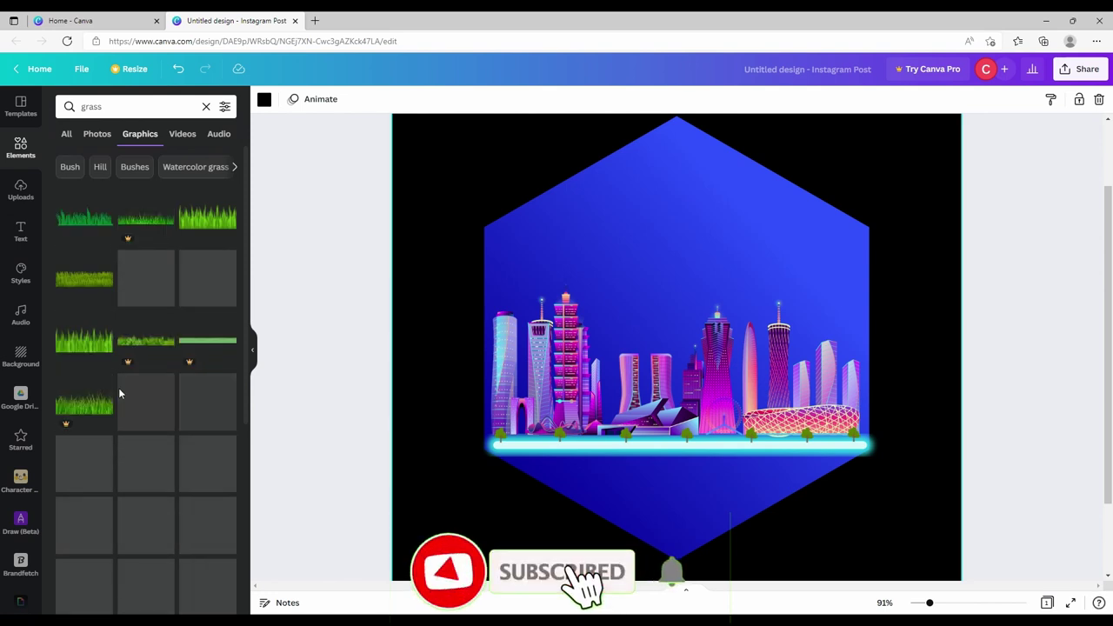
scroll(124, 394, "down", 1)
left_click(164, 463)
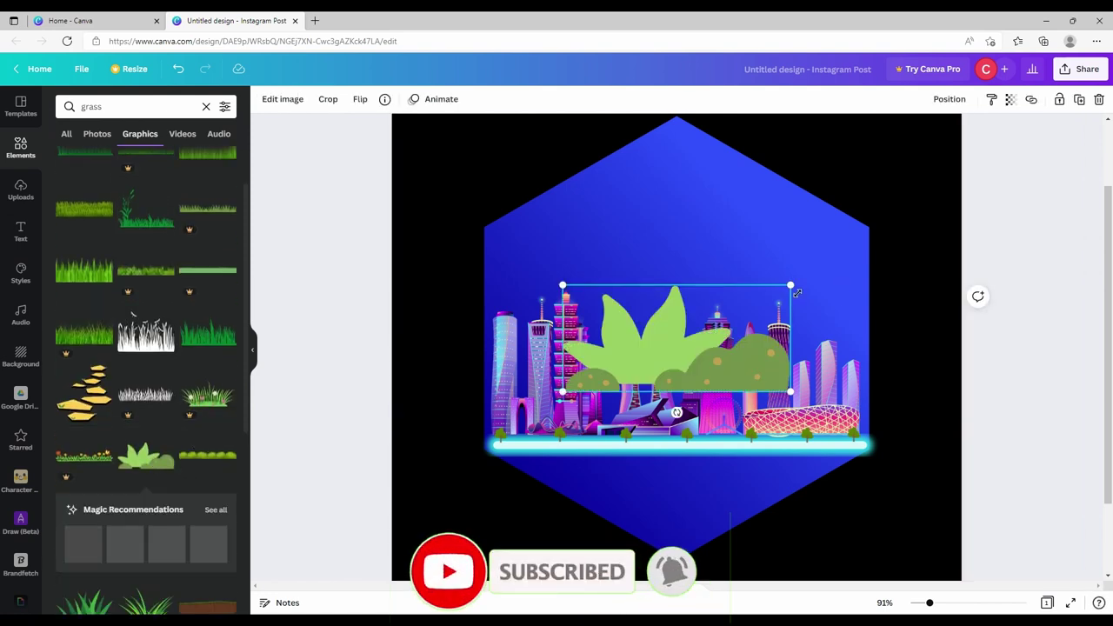
Step: Shrink the leafy bush and place copies of it at the base of the two leftmost trees
left_click_drag(793, 286, 587, 426)
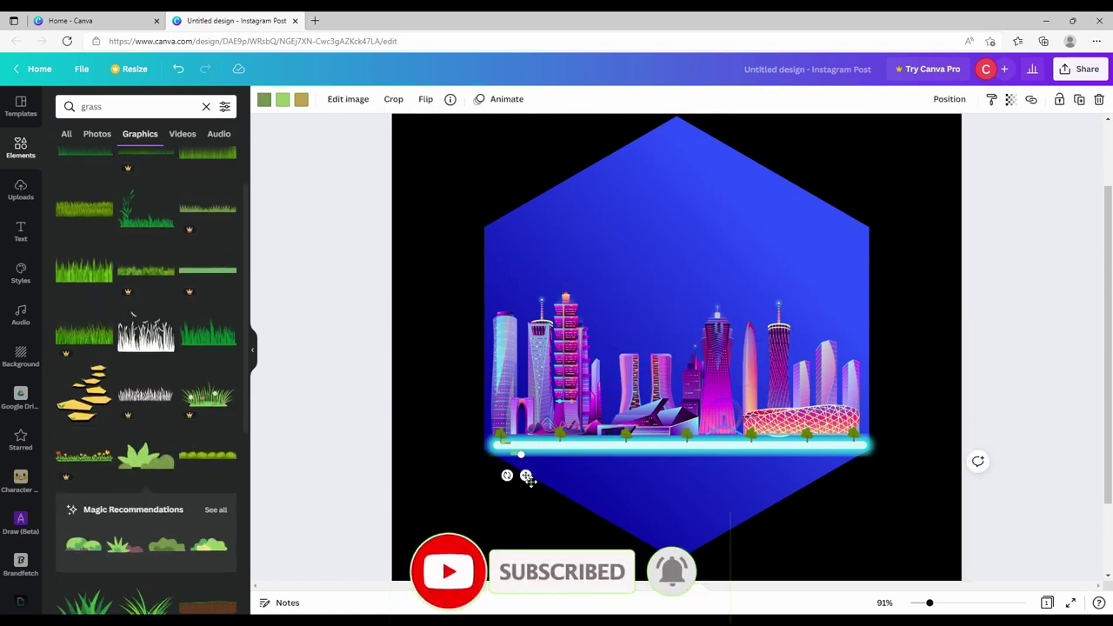
left_click_drag(531, 481, 587, 470)
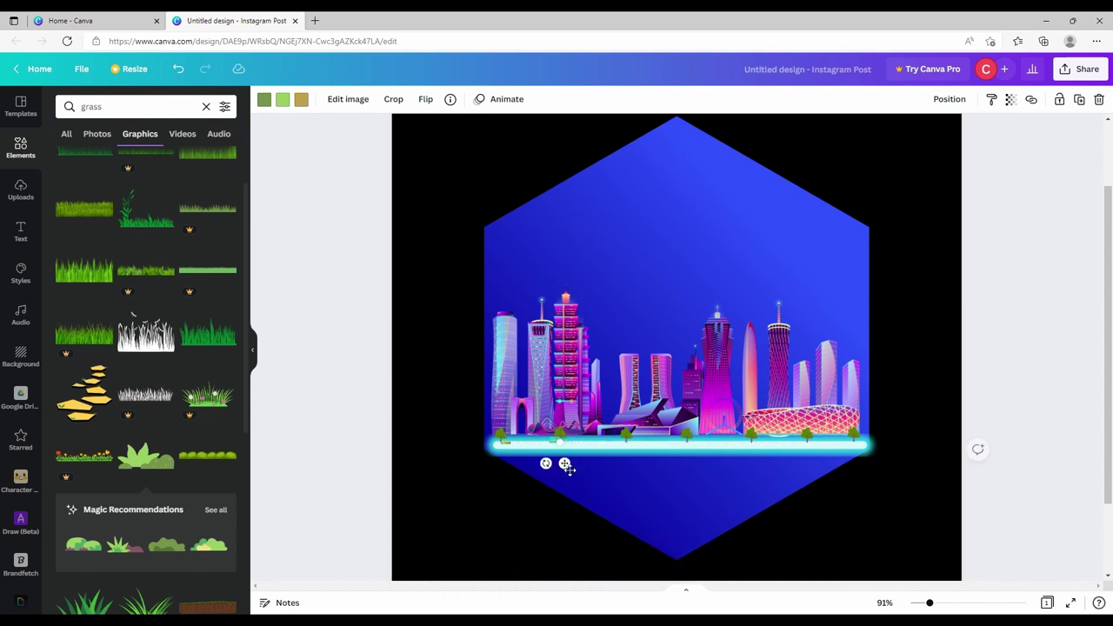
left_click(929, 477)
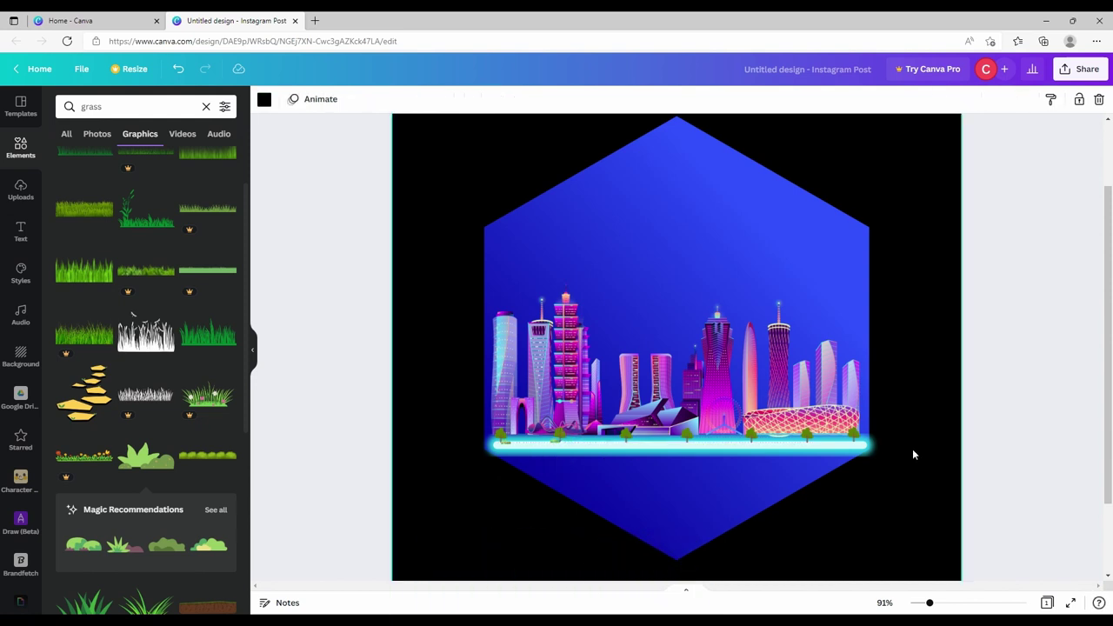
Step: Search the graphics for "jogging" and add the running man in a light blue shirt and black shorts
left_click(206, 106)
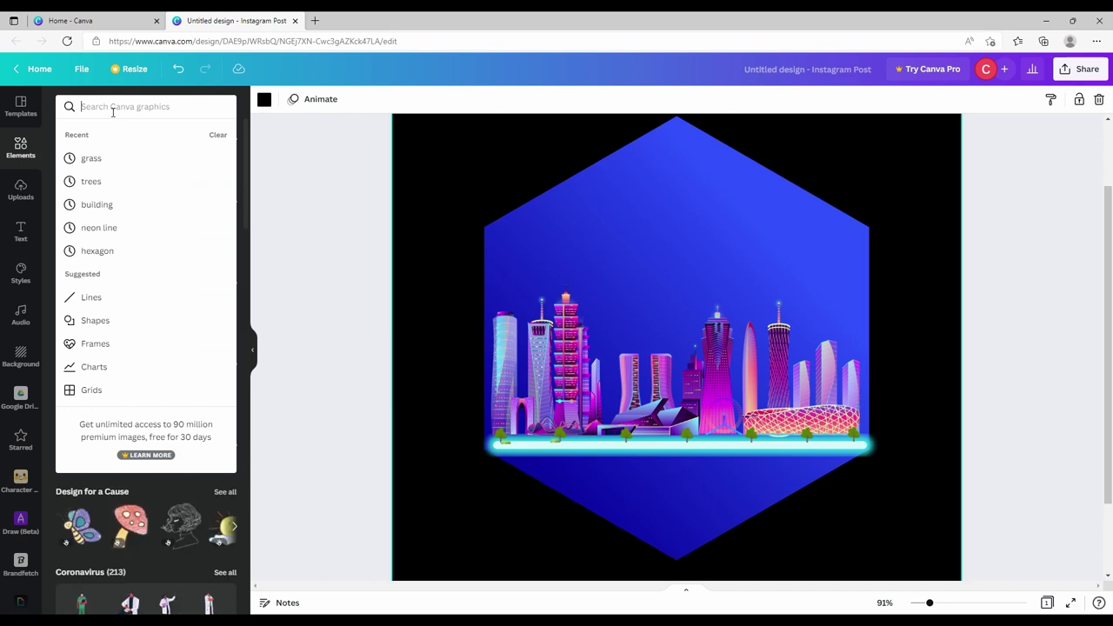
type("jogging")
key("Return")
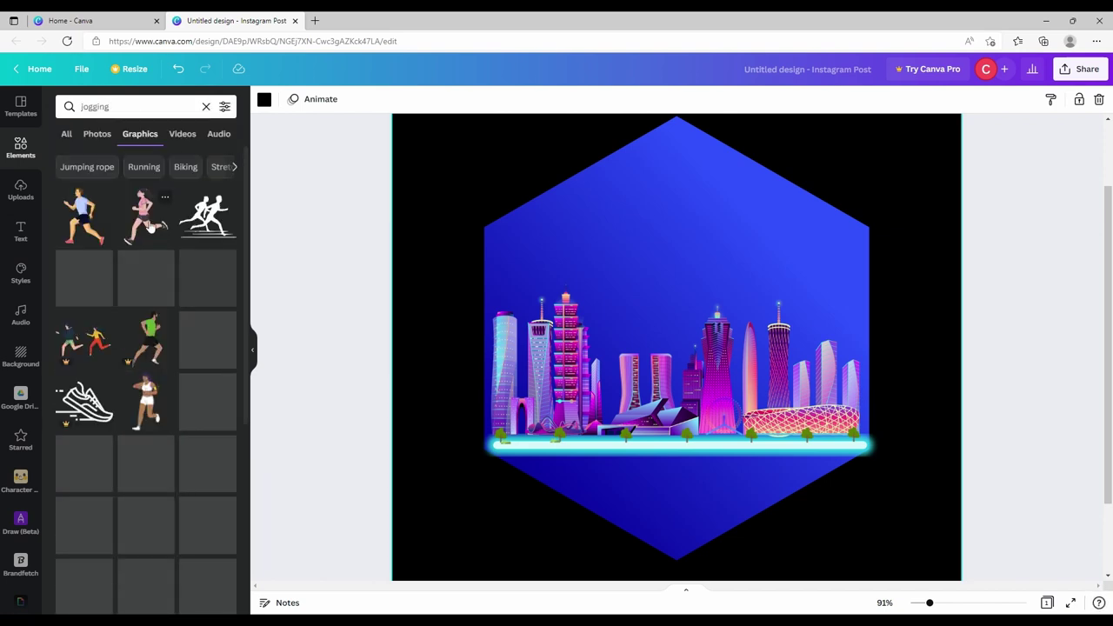
left_click(87, 221)
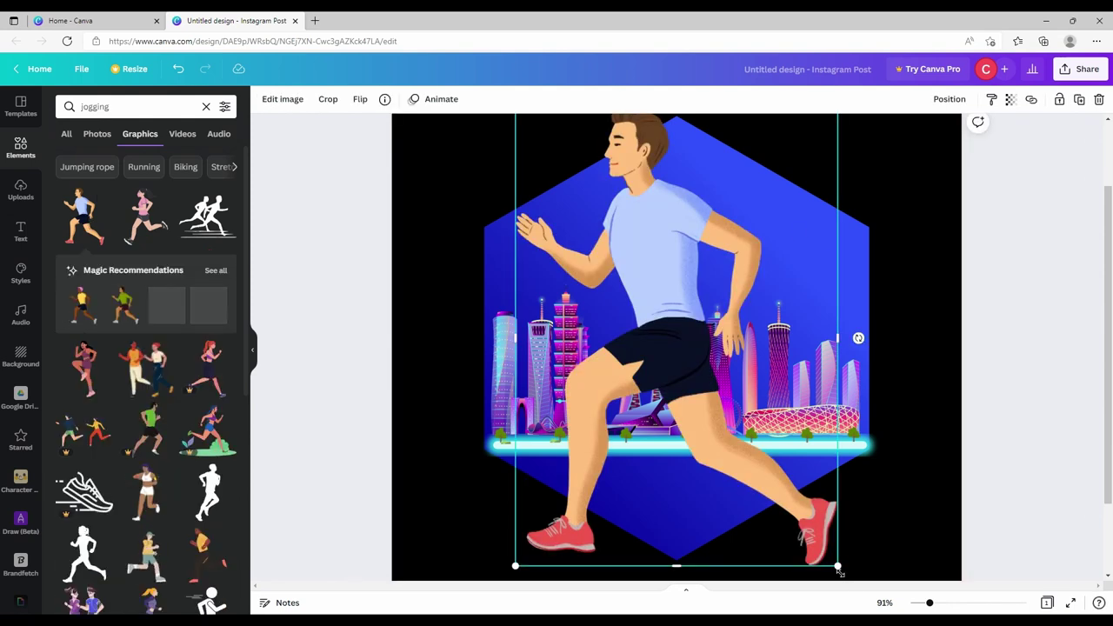
Step: Shrink the running man to a tiny figure and place him on the neon line between the third and fourth trees
left_click_drag(832, 570, 567, 205)
left_click_drag(539, 146, 659, 471)
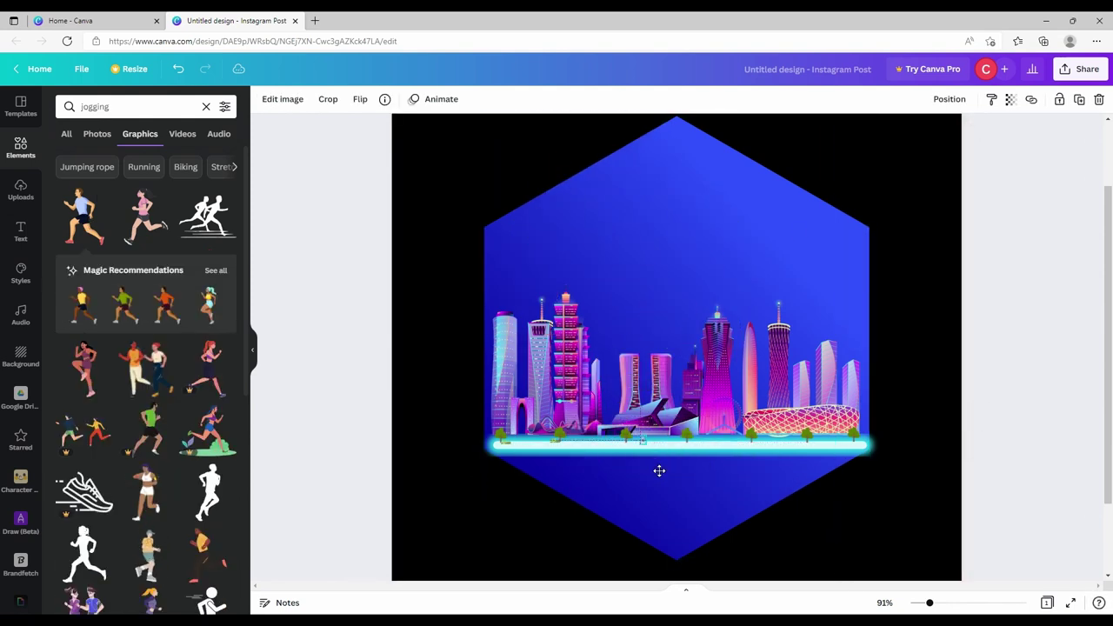
left_click(452, 427)
Step: Search the graphics for "businessman" and look through the results for a figure that suits the street scene
left_click(206, 106)
left_click(114, 108)
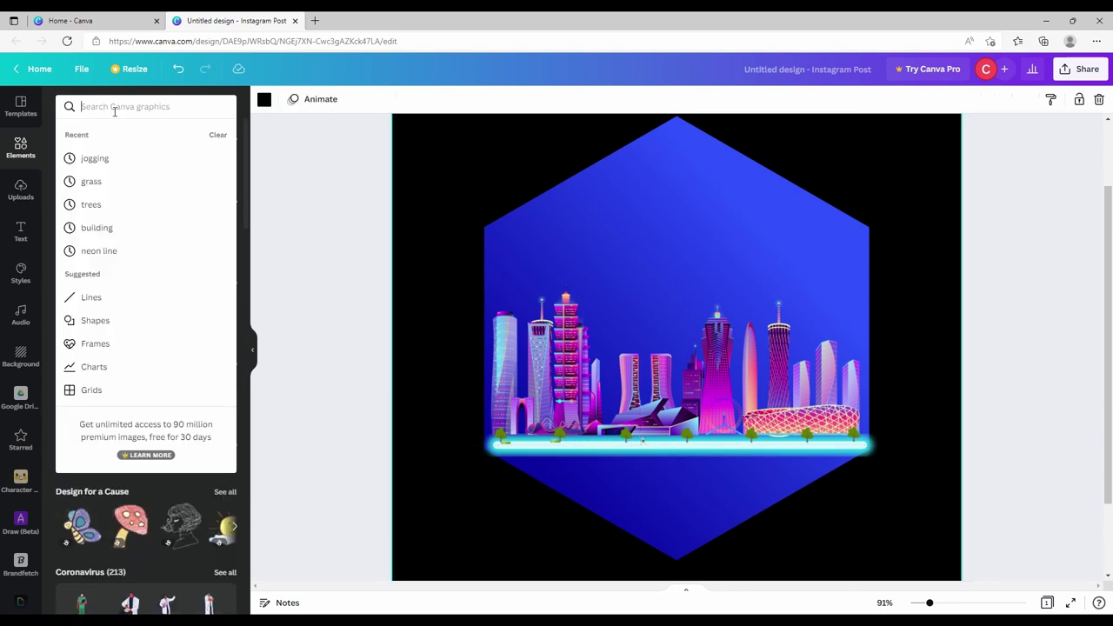
type("busnessman")
key("Return")
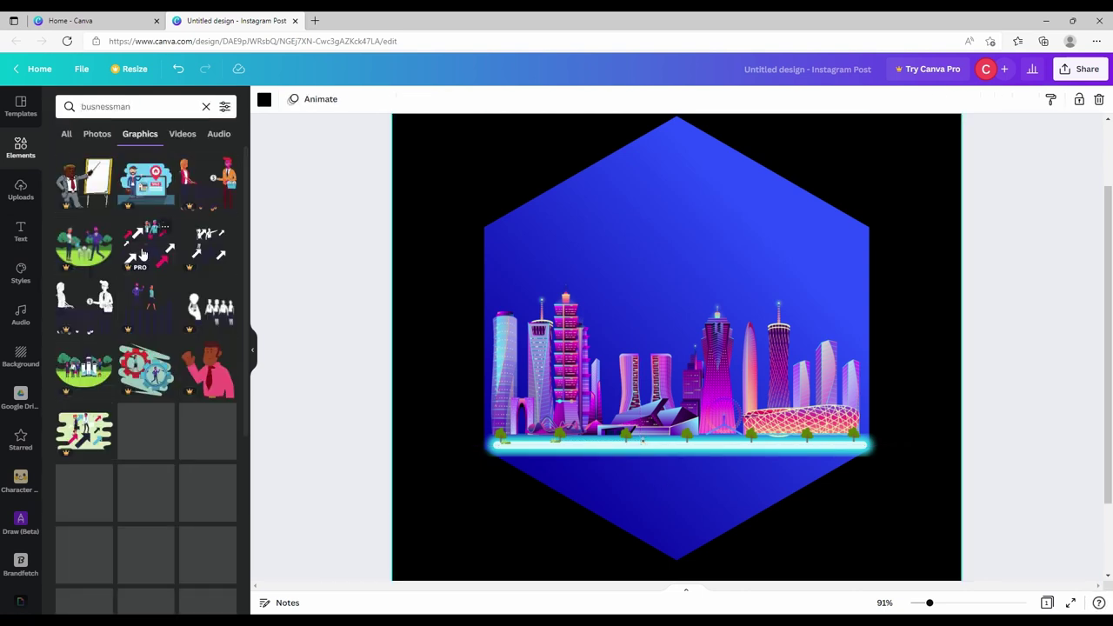
scroll(196, 508, "down", 3)
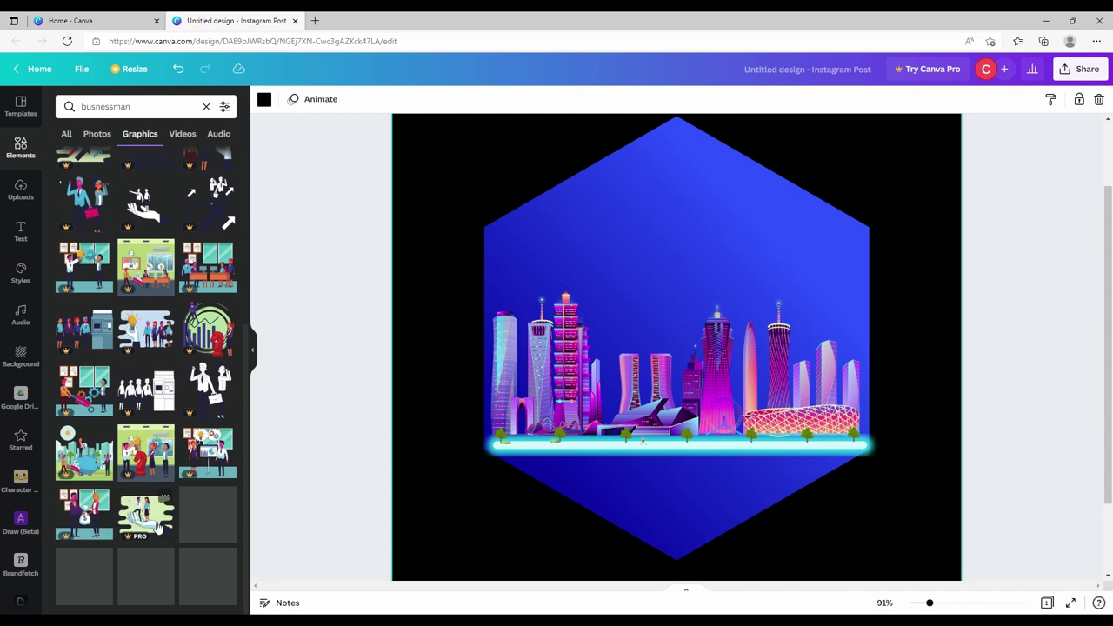
scroll(164, 570, "up", 3)
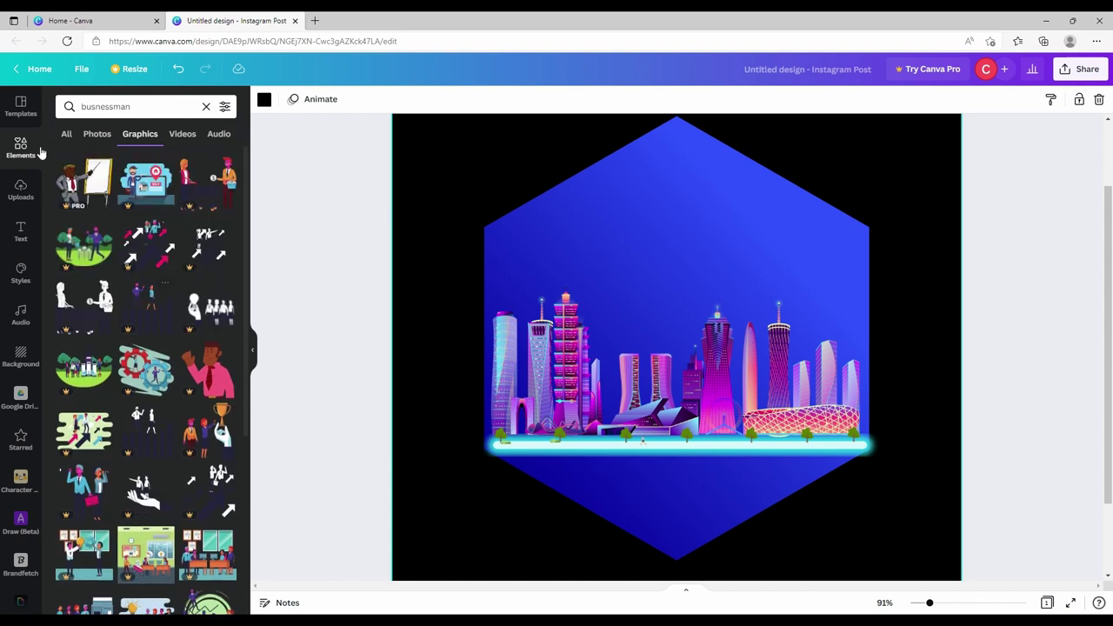
double_click(109, 106)
key("BackSpace")
type("businessman")
key("Return")
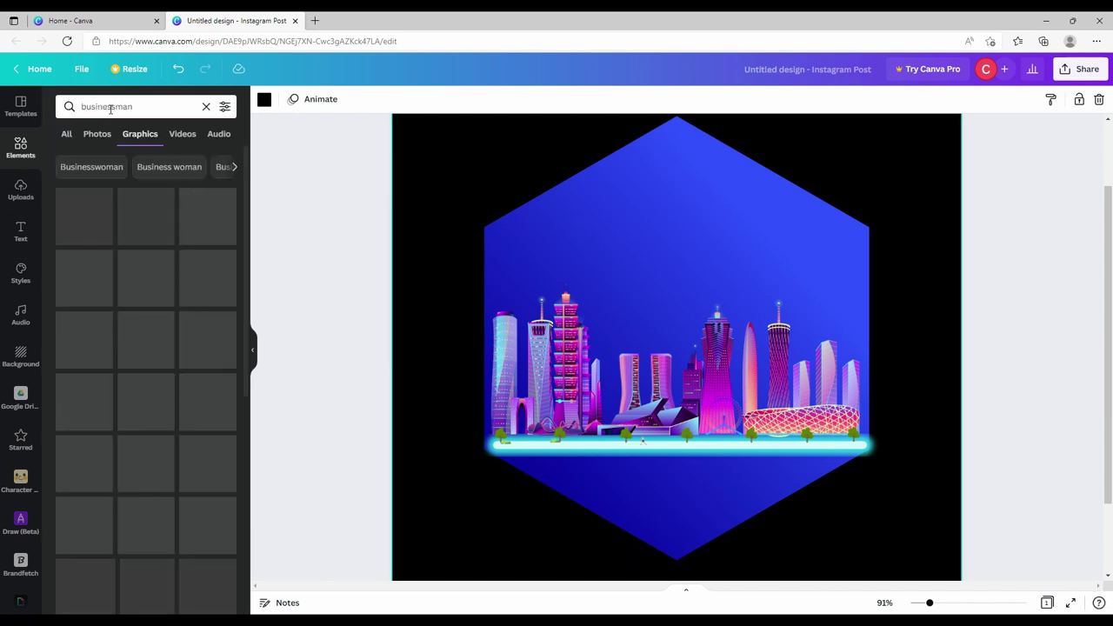
scroll(176, 366, "down", 1)
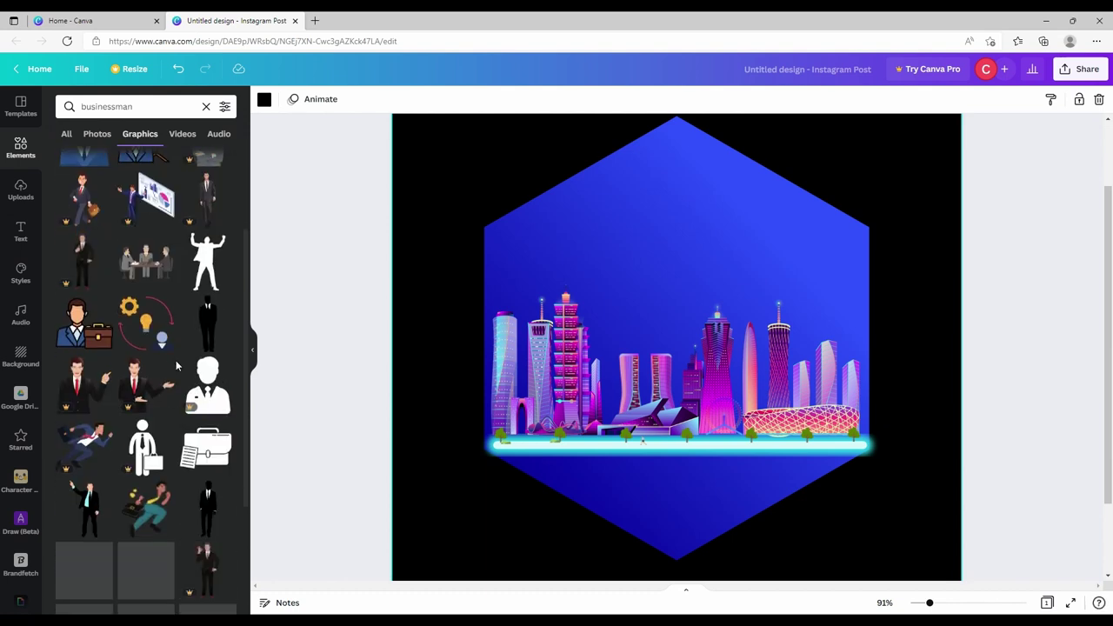
scroll(175, 365, "down", 1)
scroll(89, 444, "down", 2)
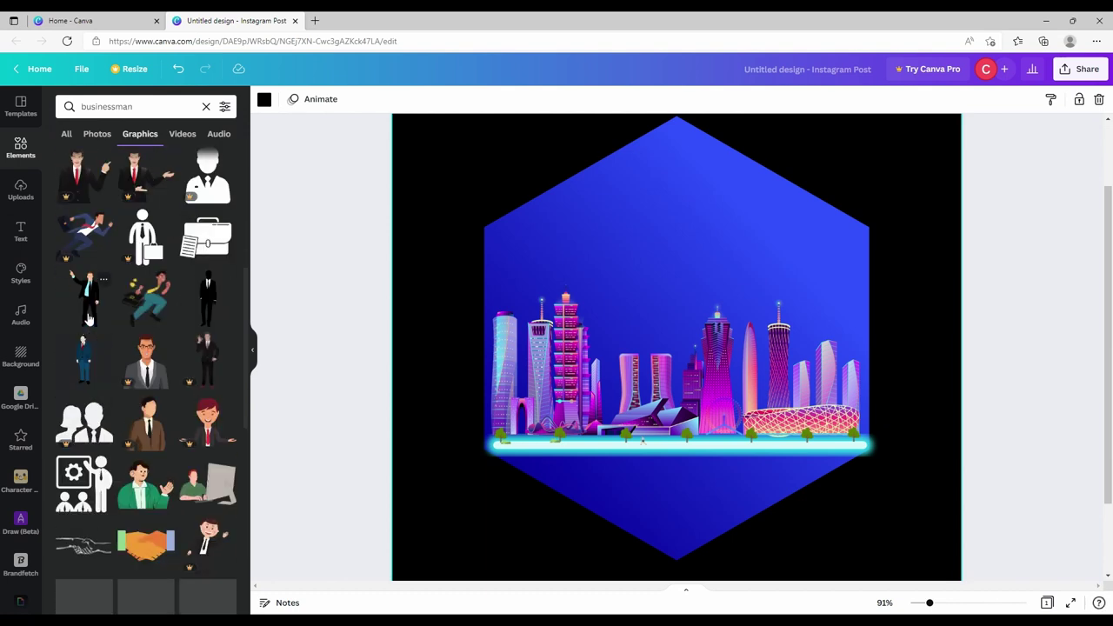
Step: Search the graphics for "walking", add the dark-clothed walking man, and place him at tiny size on the neon line beside the fourth tree
left_click(130, 106)
type("walking")
key("Return")
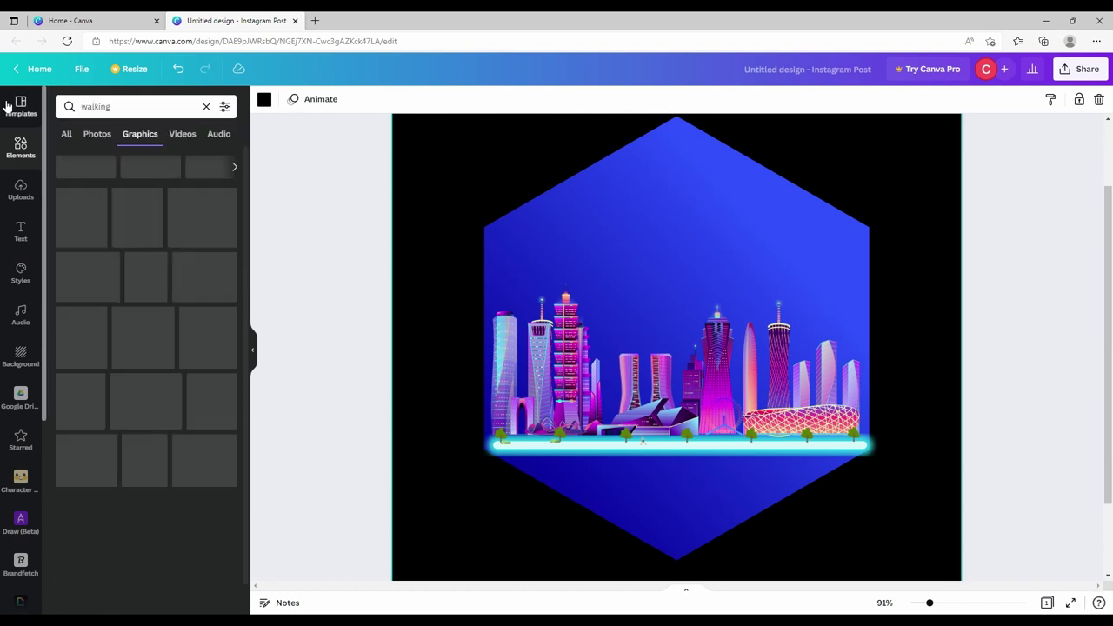
left_click(209, 215)
left_click_drag(728, 224, 714, 469)
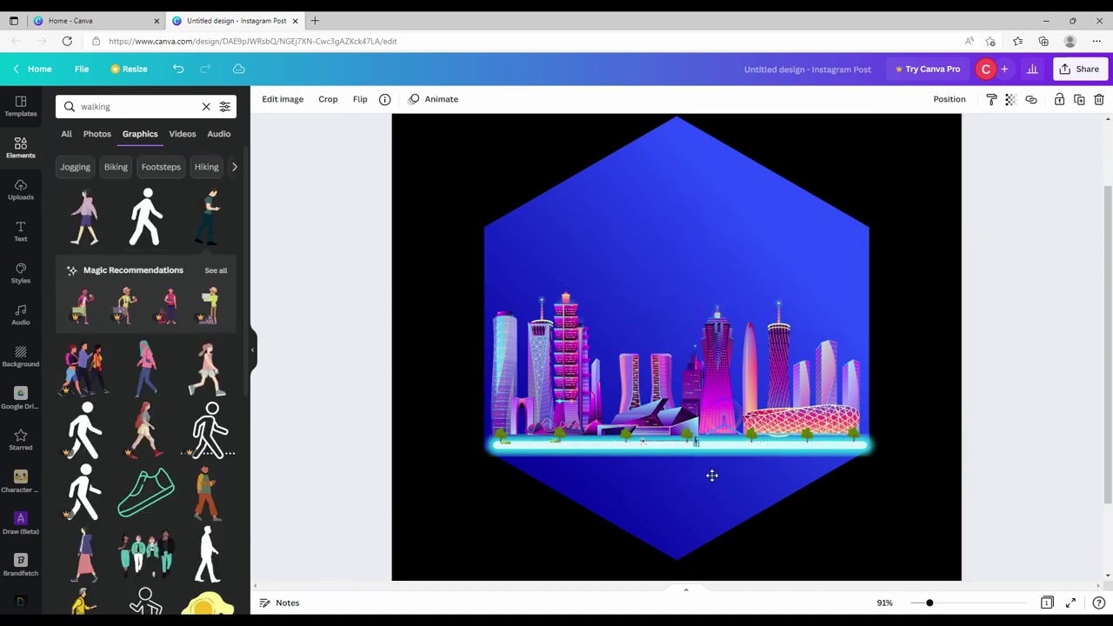
left_click(917, 508)
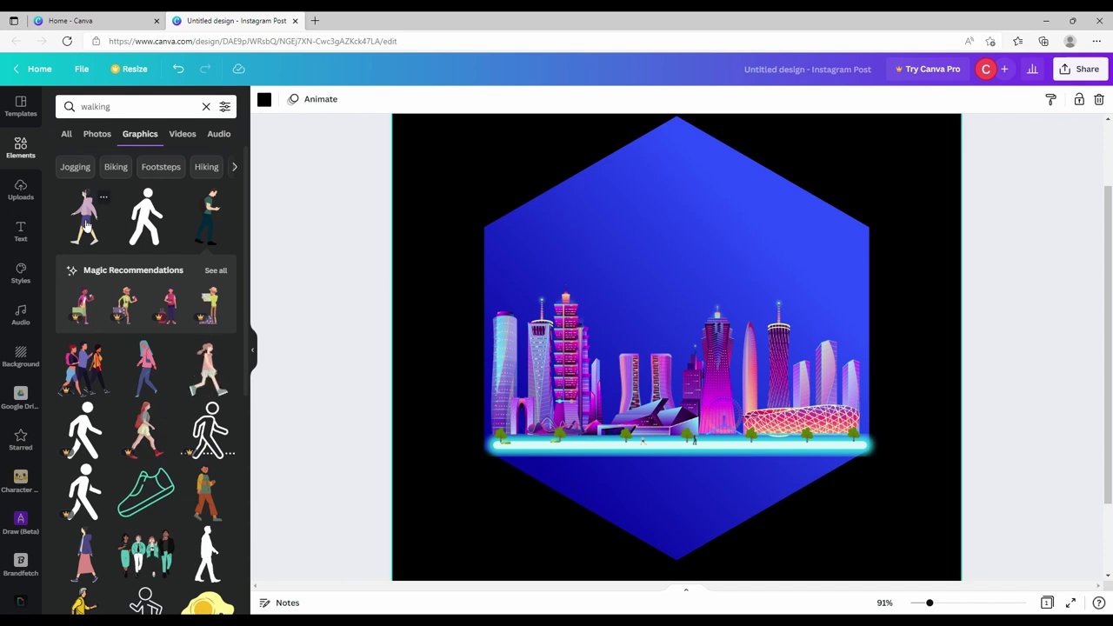
Step: Add the group of four people in green and black clothes, shrink it, and move it along the neon line
left_click(150, 552)
left_click_drag(797, 246, 595, 425)
left_click_drag(597, 465, 671, 463)
left_click(639, 493)
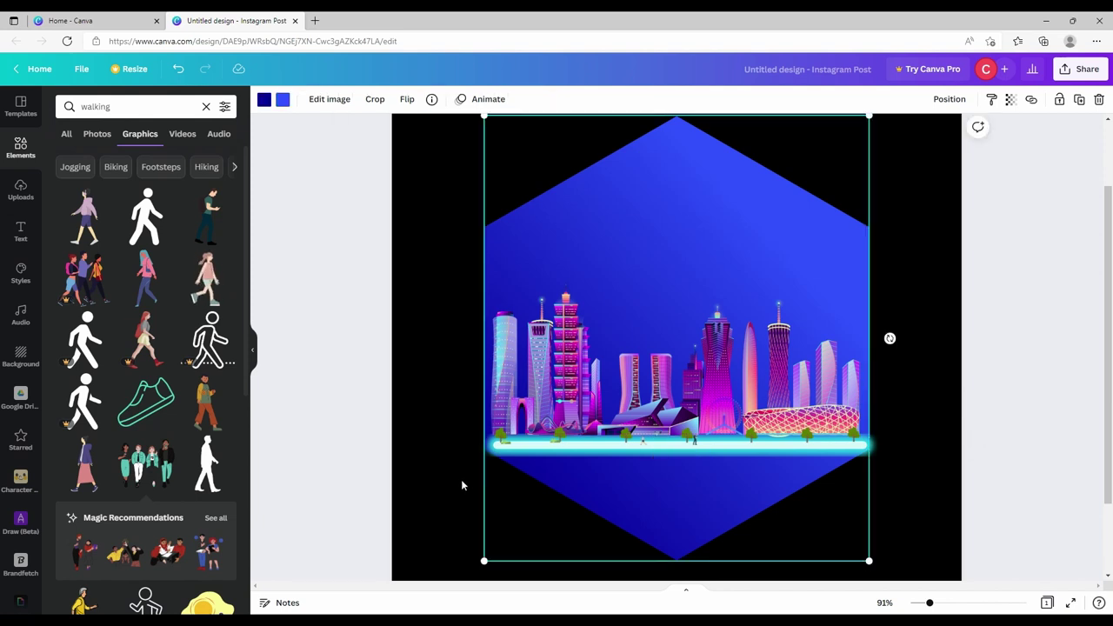
Step: Add the walking woman in the long red skirt, shrink her to a tiny figure, and place her on the neon line just before the third tree
left_click(462, 484)
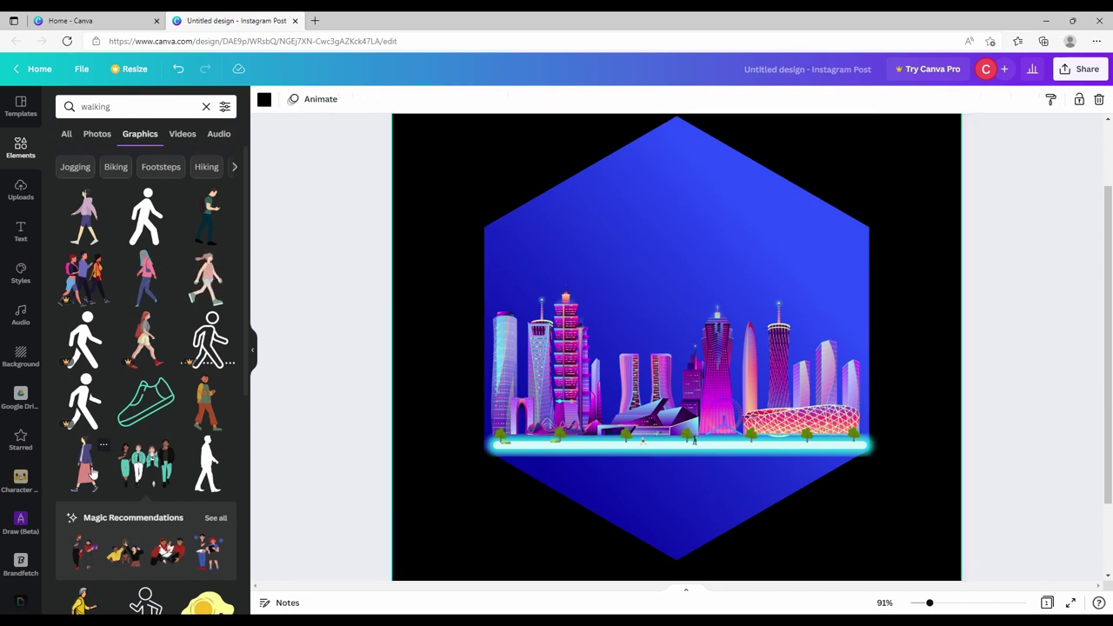
left_click(93, 472)
left_click_drag(733, 223, 616, 444)
left_click(448, 493)
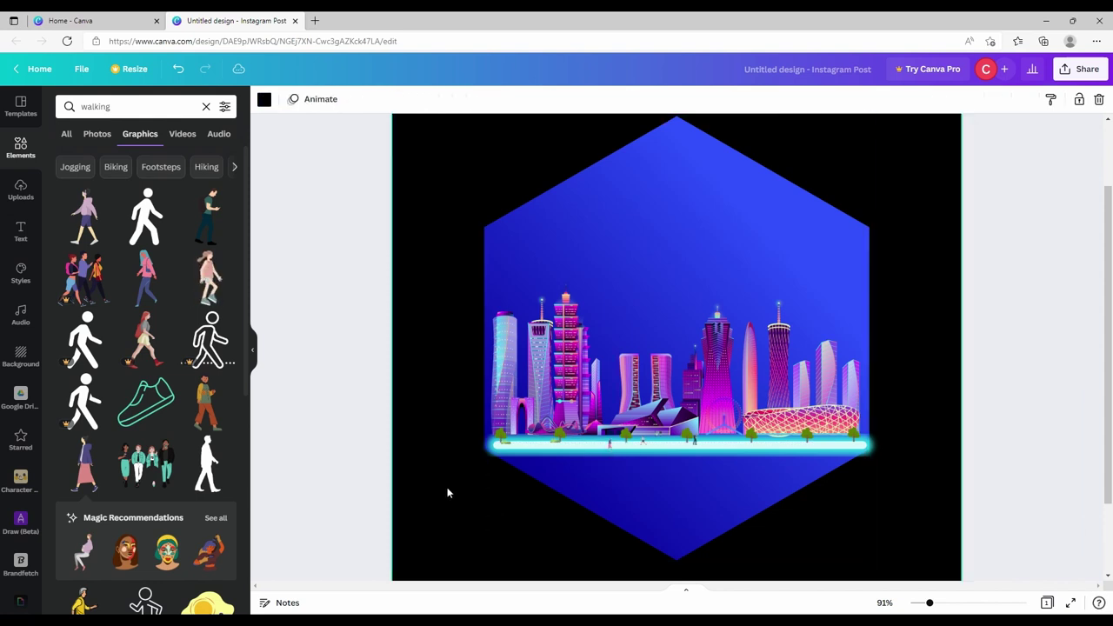
Step: Search the graphics for "planet" and find one that suits the night sky
left_click(1036, 388)
left_click(21, 146)
left_click(98, 115)
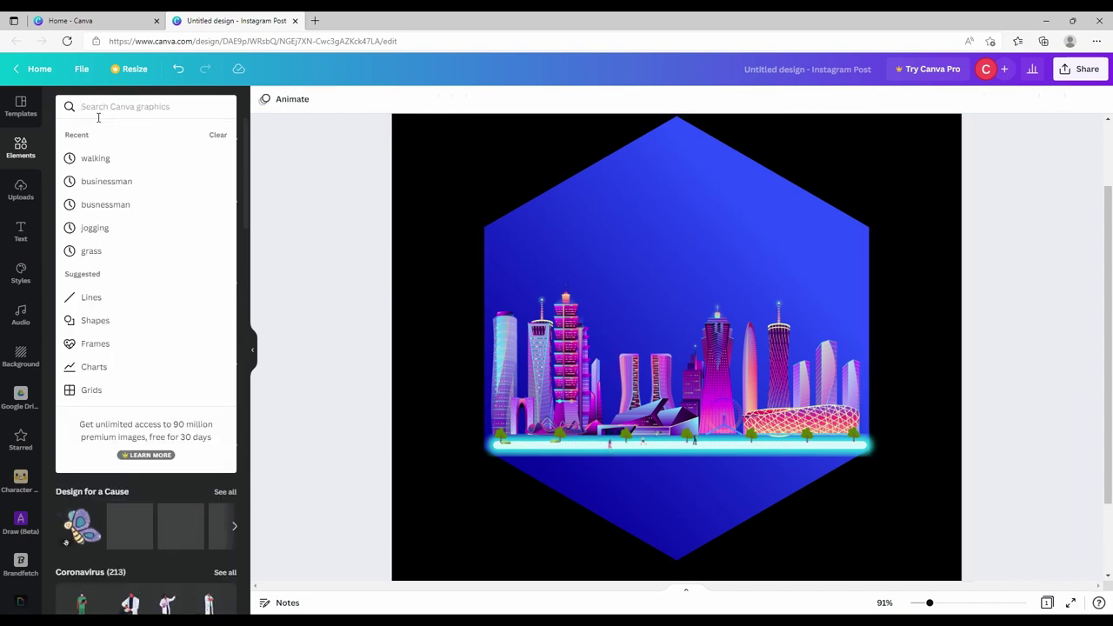
type("planet")
key("Return")
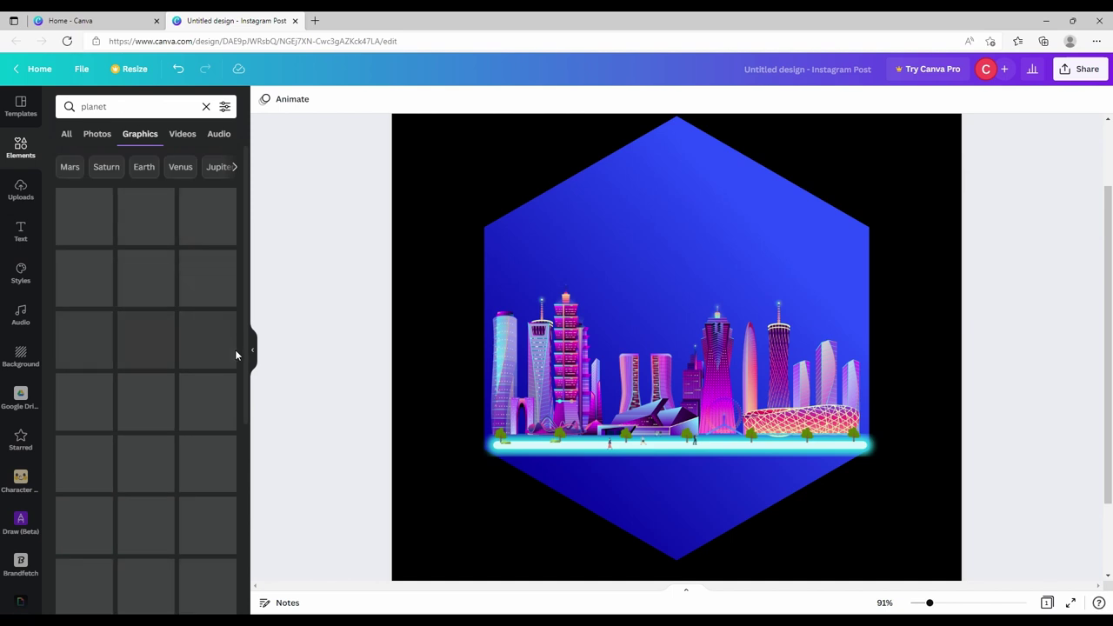
scroll(136, 462, "down", 3)
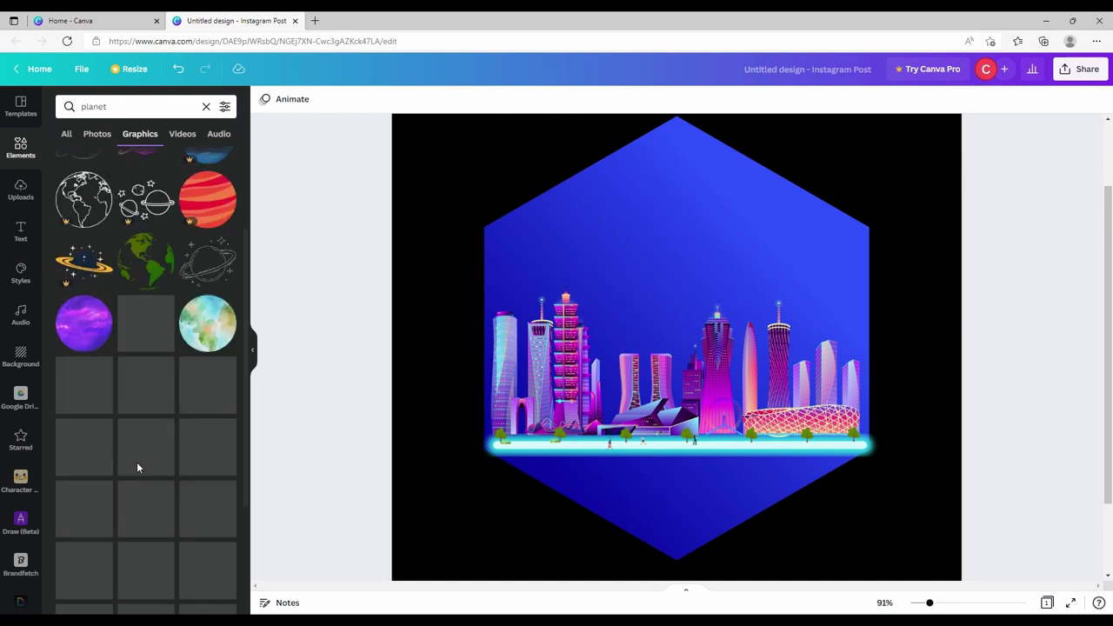
left_click(84, 321)
left_click_drag(895, 547, 826, 329)
key("Delete")
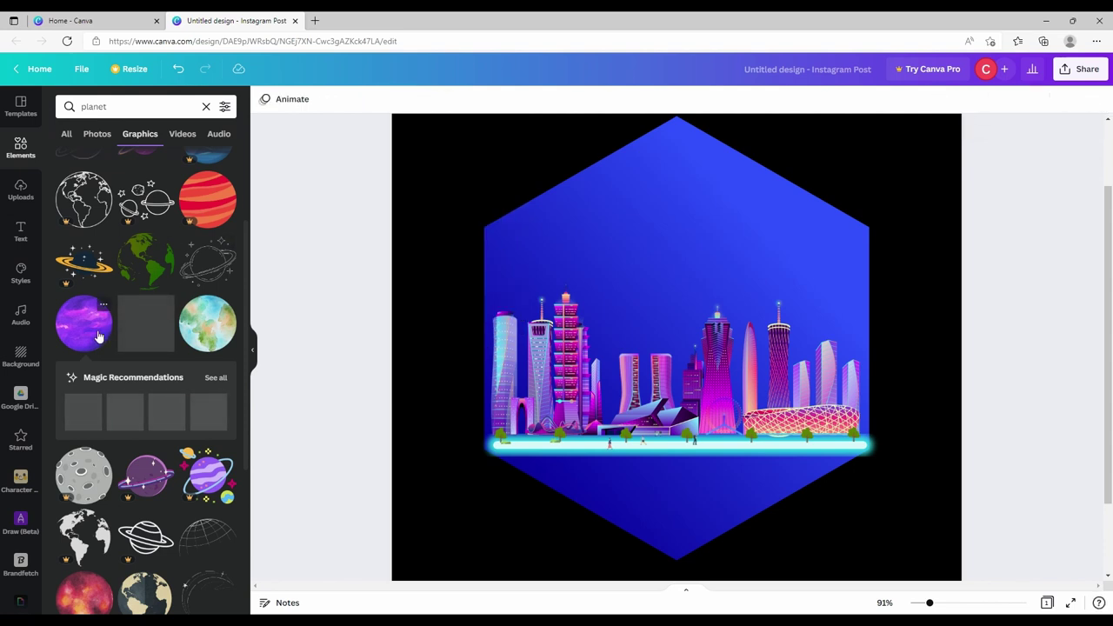
Step: Try the purple planet at small size above the skyline's right-end towers, send it backward, and delete it
left_click(99, 337)
left_click_drag(905, 566, 532, 198)
left_click_drag(509, 182, 786, 331)
left_click_drag(755, 301, 807, 309)
left_click(950, 99)
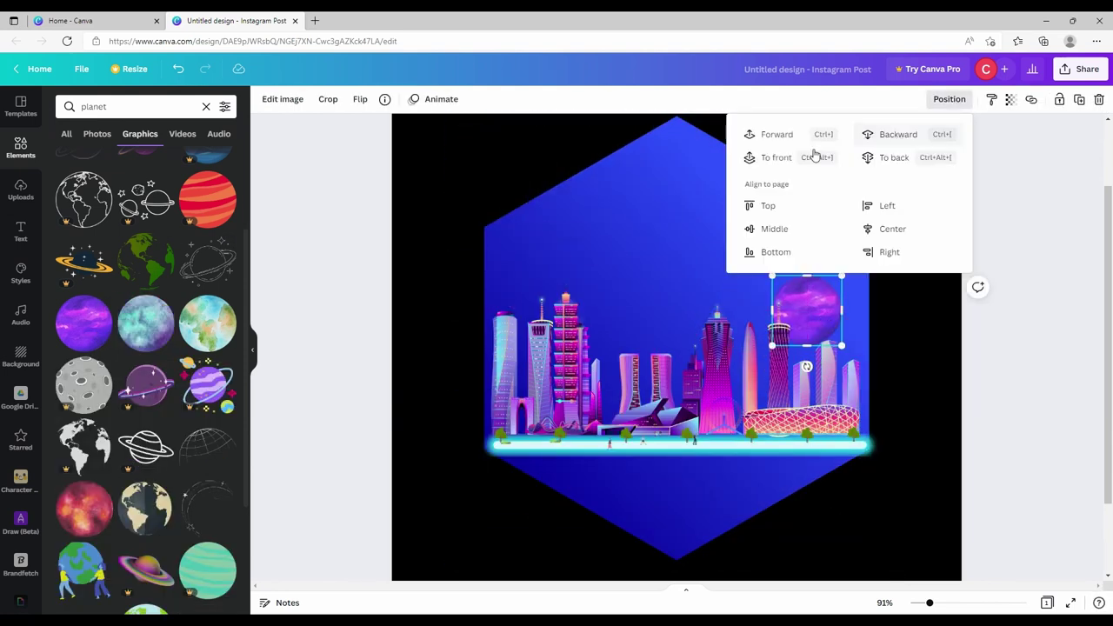
left_click(876, 136)
scroll(113, 425, "down", 10)
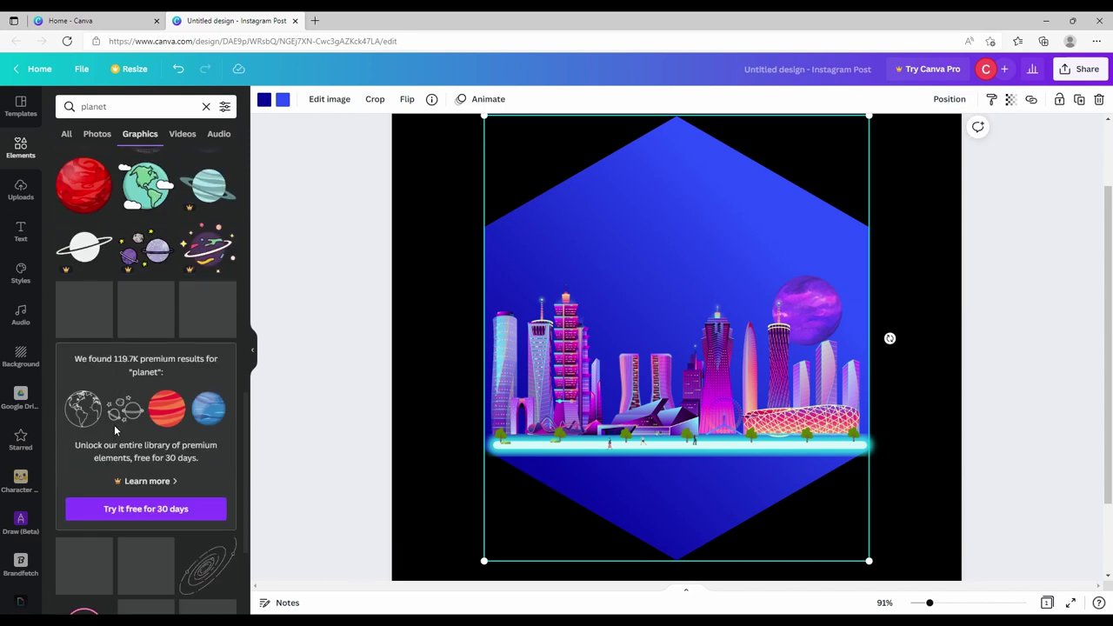
scroll(114, 424, "up", 2)
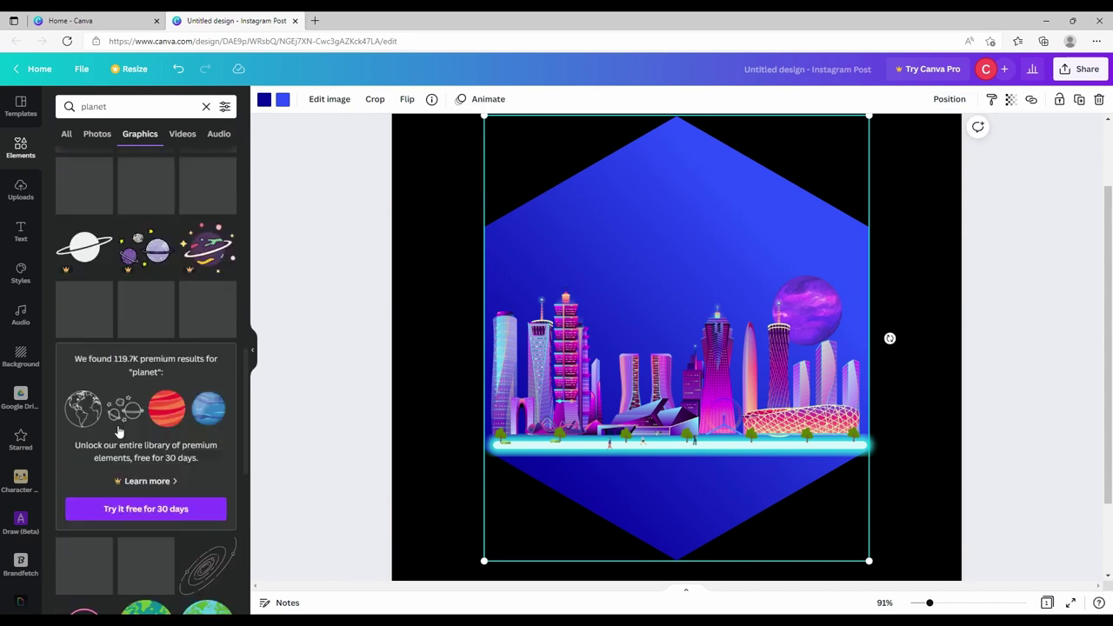
left_click(801, 304)
key("Delete")
Step: Try the red planet, then replace it with the orange ringed planet from its recommendations, small and tilted over the skyline's right-end towers
left_click(87, 367)
left_click_drag(795, 458, 678, 333)
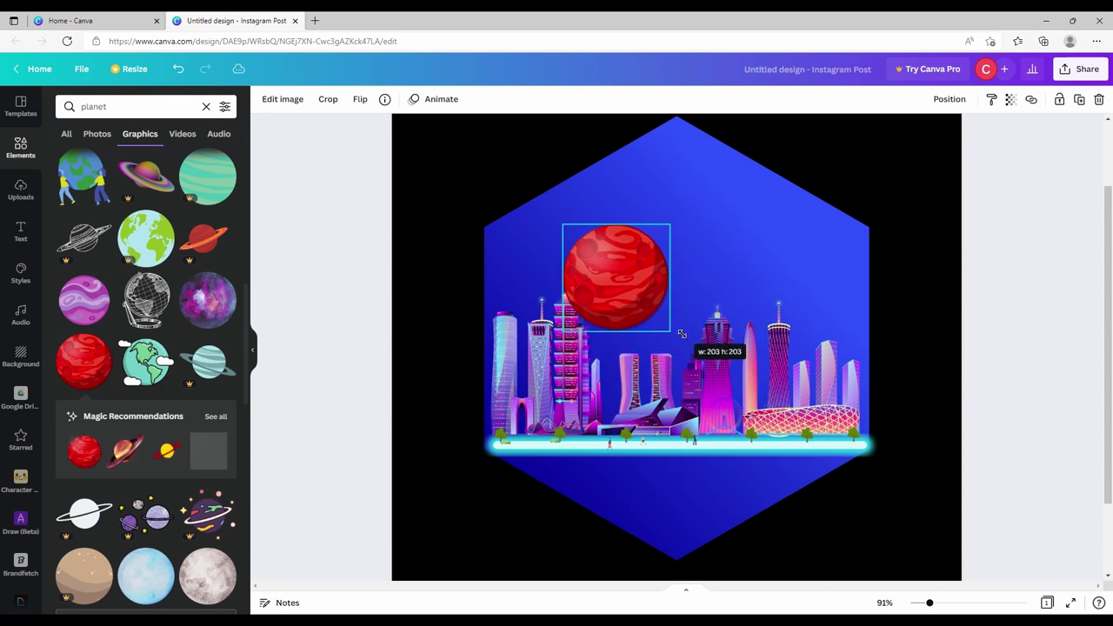
left_click_drag(639, 299, 736, 299)
key("Delete")
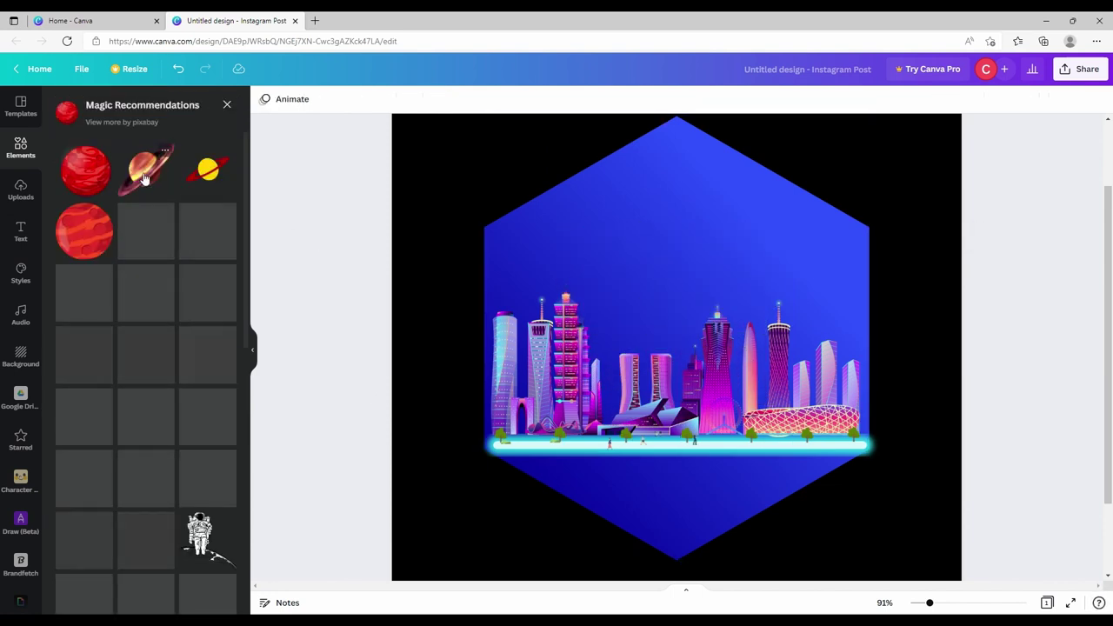
left_click(146, 168)
left_click_drag(905, 550, 505, 190)
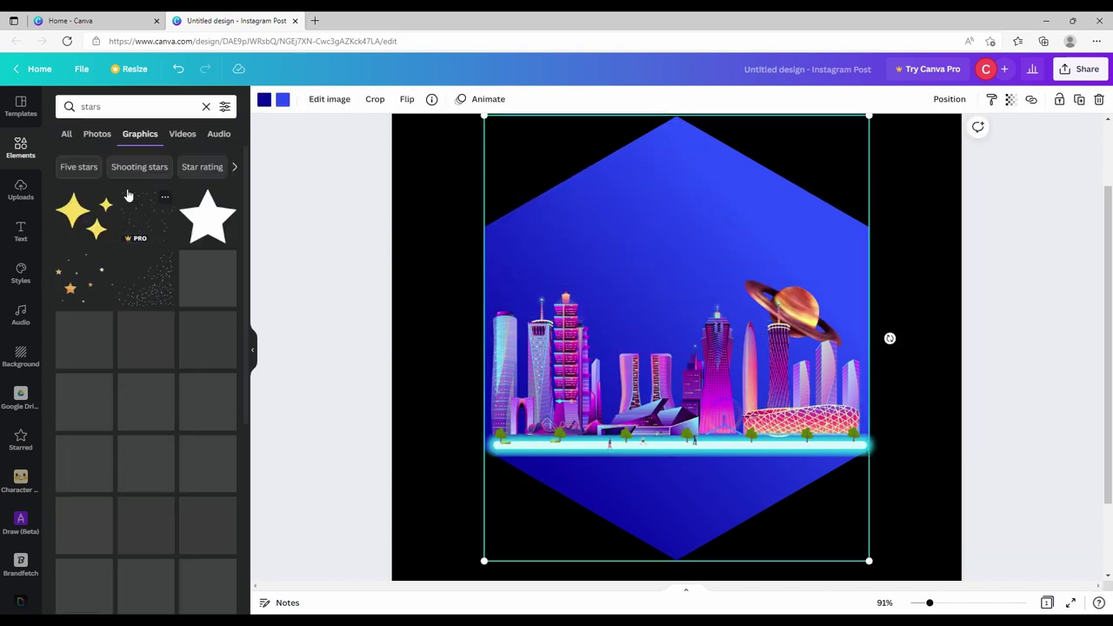
Step: Search the graphics for "stars", add the sparkle cluster, and place it small and white in the left half of the sky
scroll(172, 422, "down", 3)
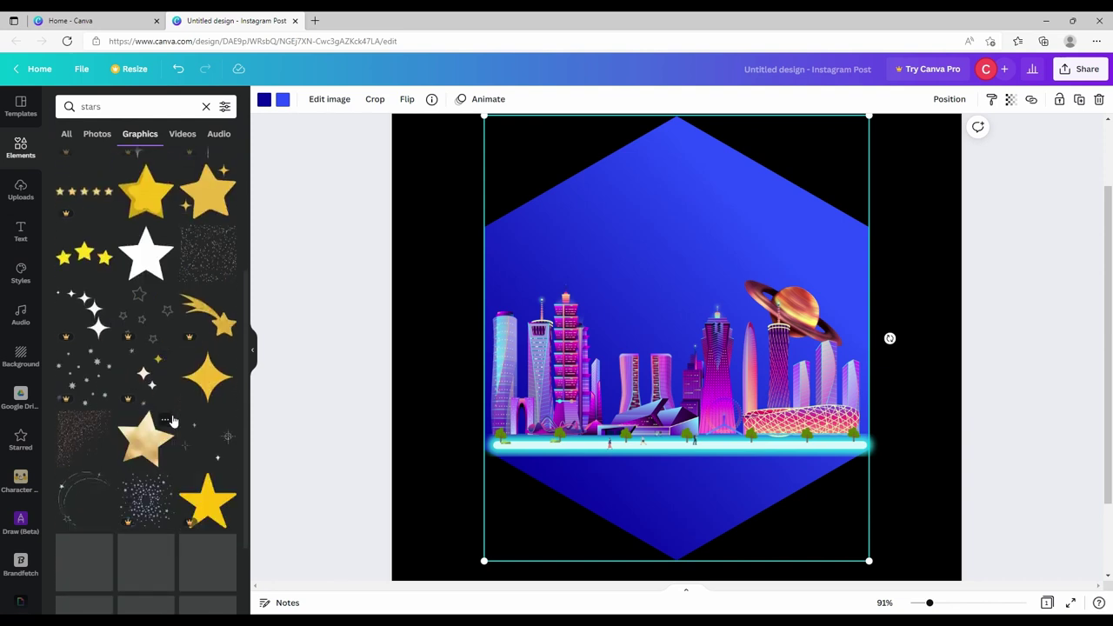
scroll(172, 422, "down", 5)
scroll(172, 422, "down", 3)
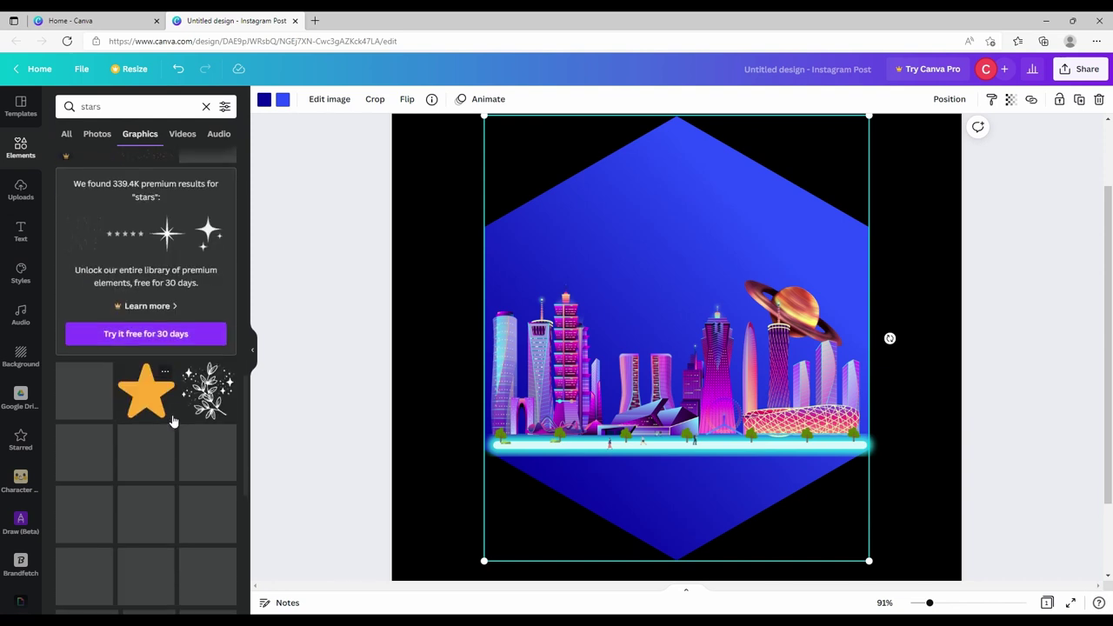
scroll(173, 422, "down", 2)
scroll(172, 422, "down", 3)
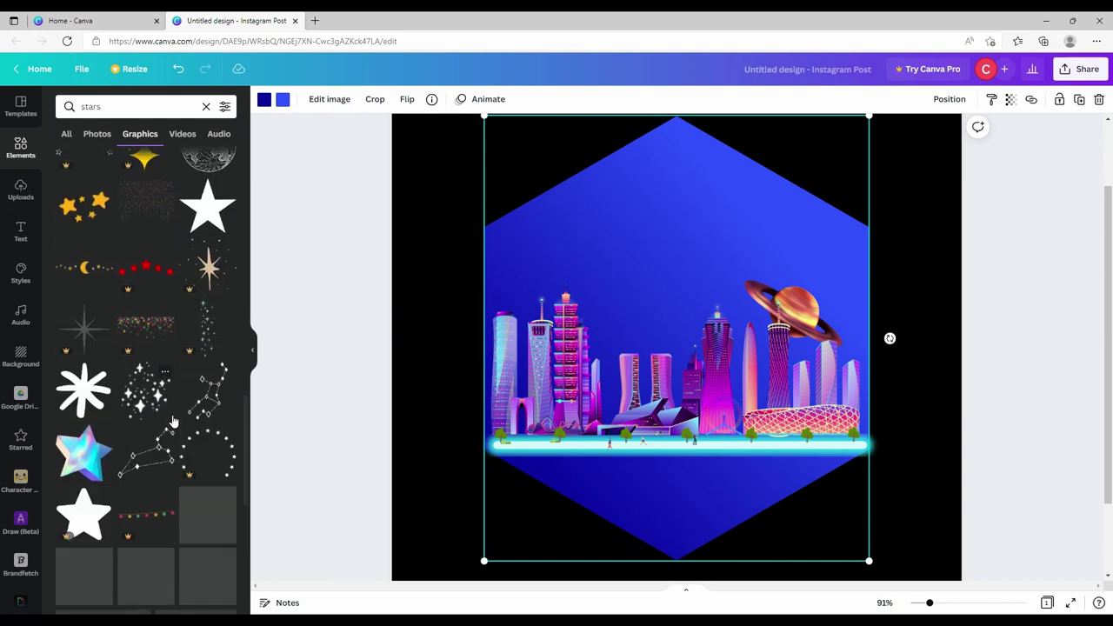
scroll(172, 422, "down", 2)
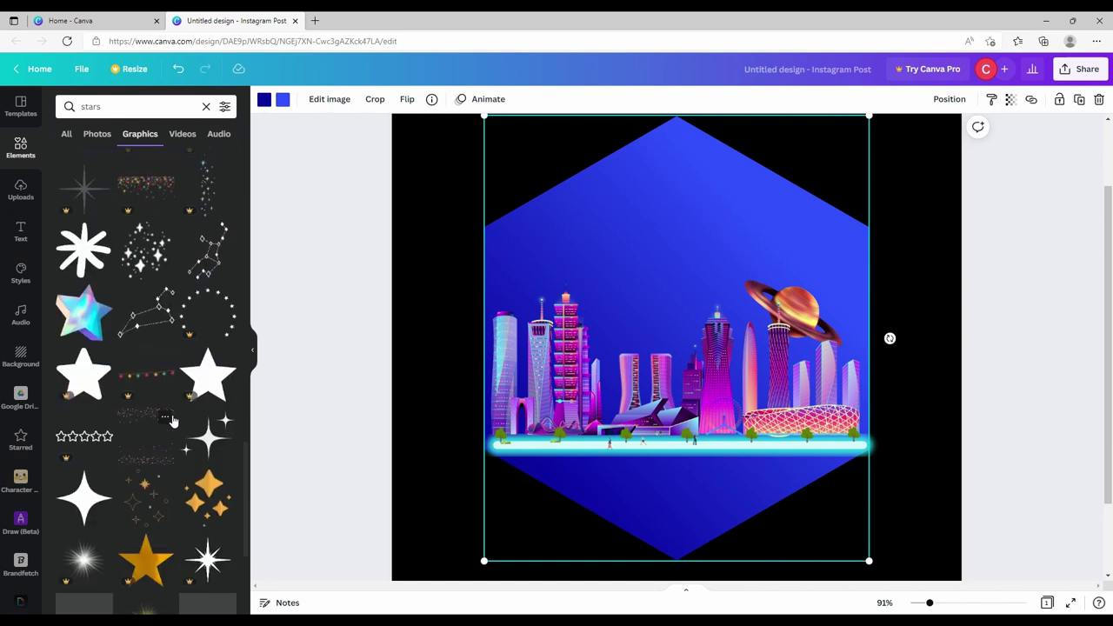
left_click(209, 448)
left_click_drag(788, 446, 579, 245)
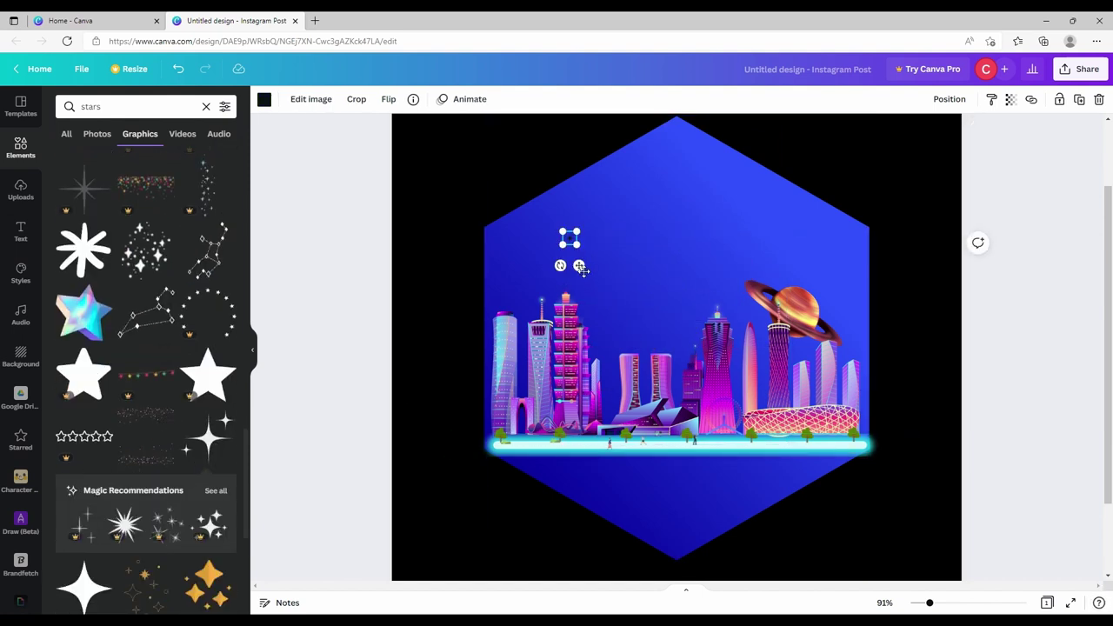
left_click(264, 100)
left_click(97, 224)
left_click(504, 266)
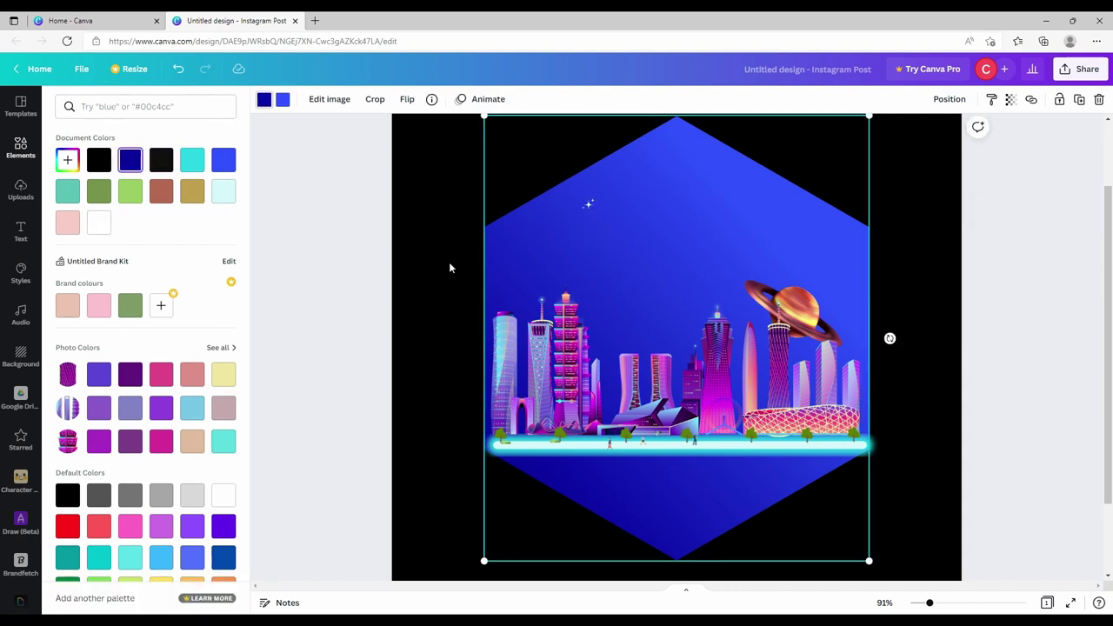
Step: Search the graphics for "stars" again and add the single four-pointed star
left_click(21, 148)
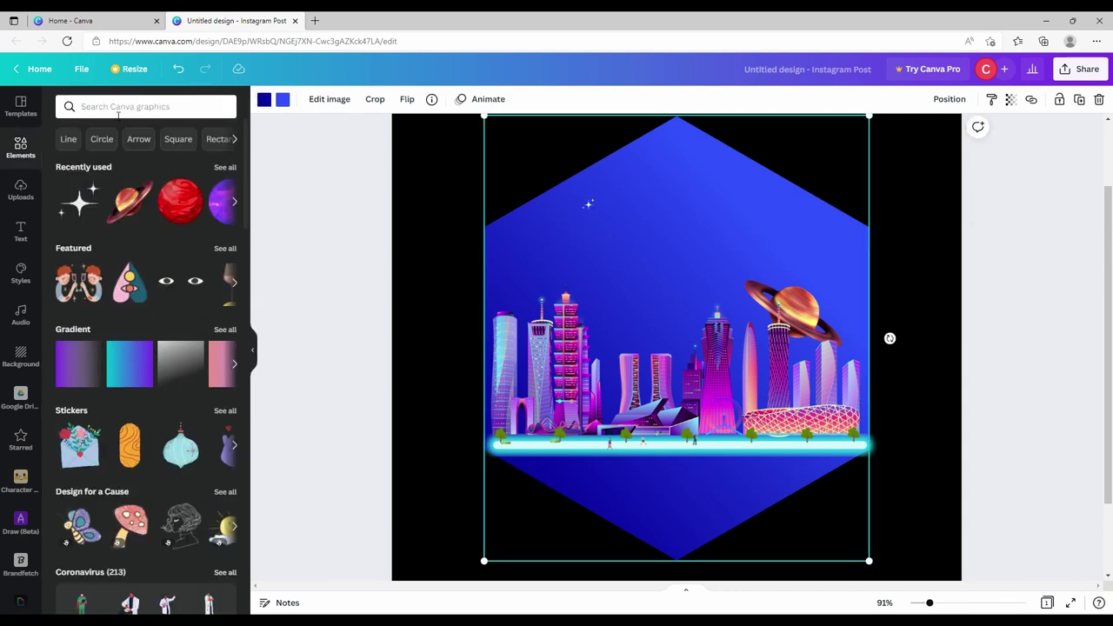
left_click(87, 106)
type("stars")
key("Return")
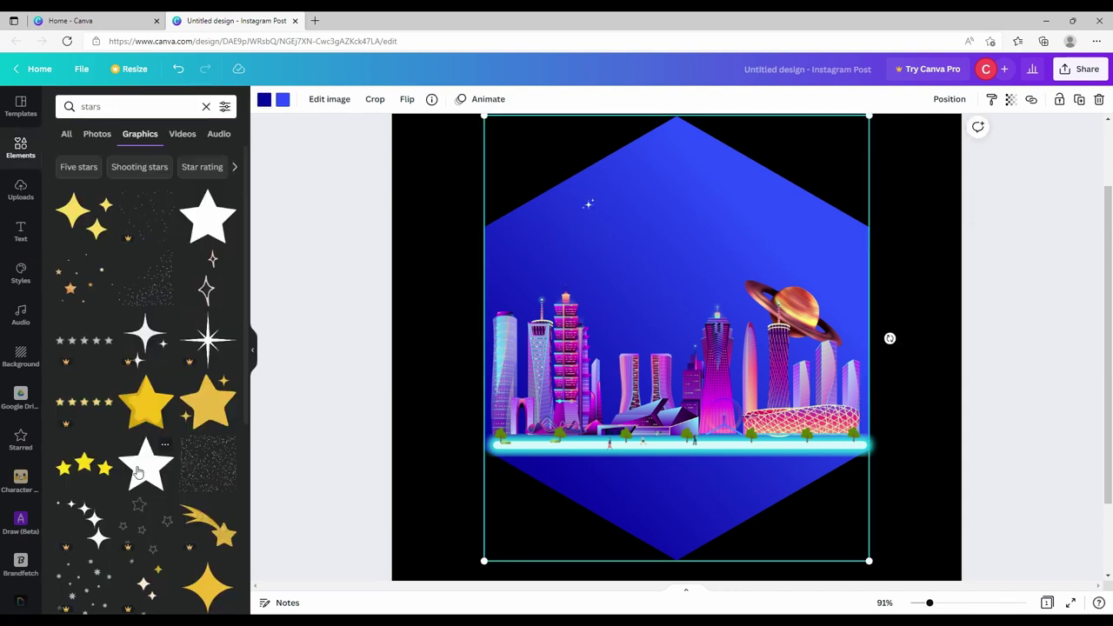
scroll(136, 475, "down", 5)
scroll(140, 481, "down", 10)
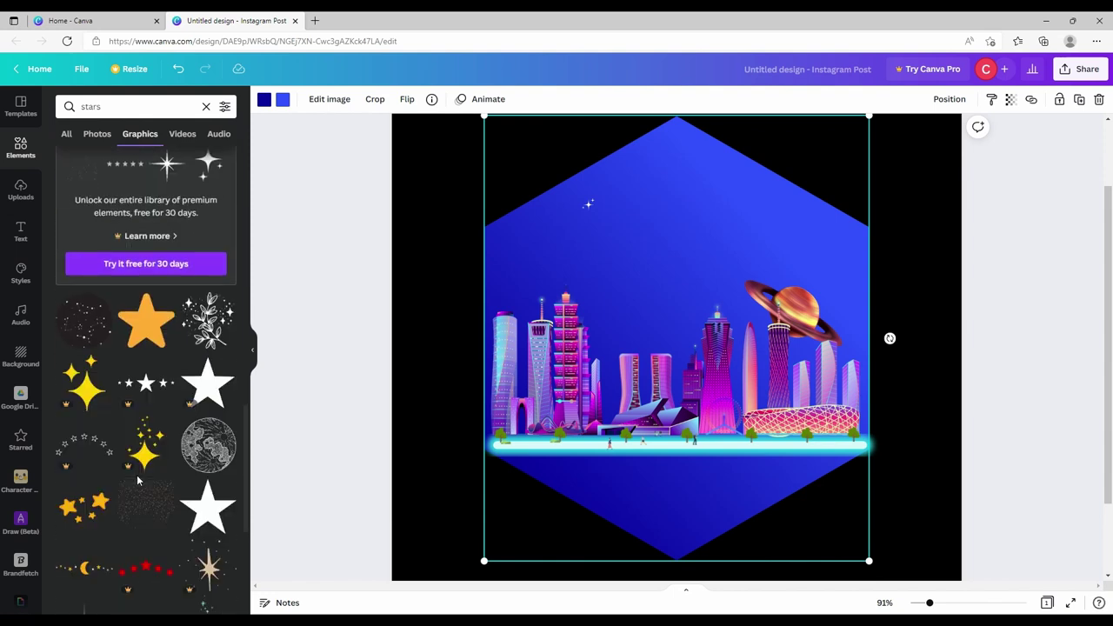
left_click(85, 287)
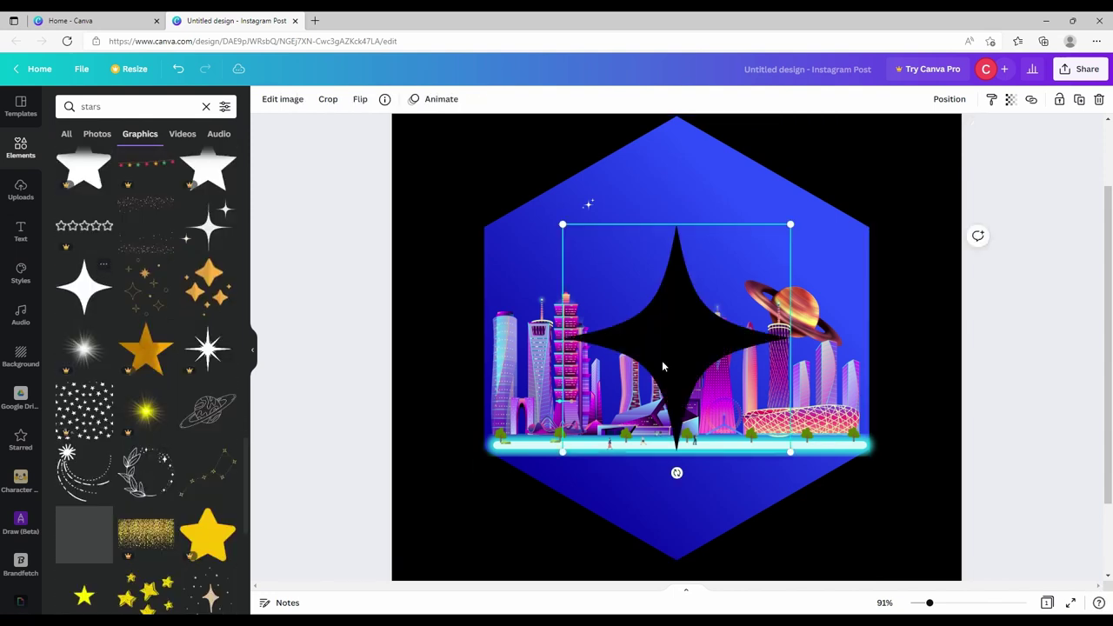
Step: Shrink the four-pointed star to a tiny size, color it white, and place it near the hexagon's upper-left edge
left_click_drag(795, 455, 586, 236)
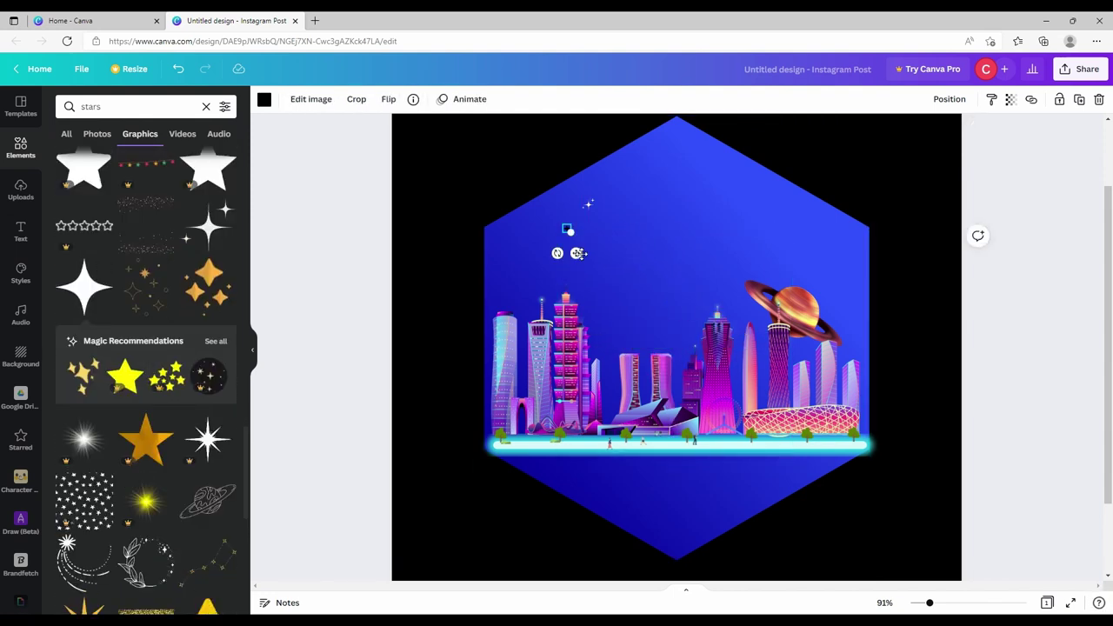
left_click(264, 100)
left_click(101, 225)
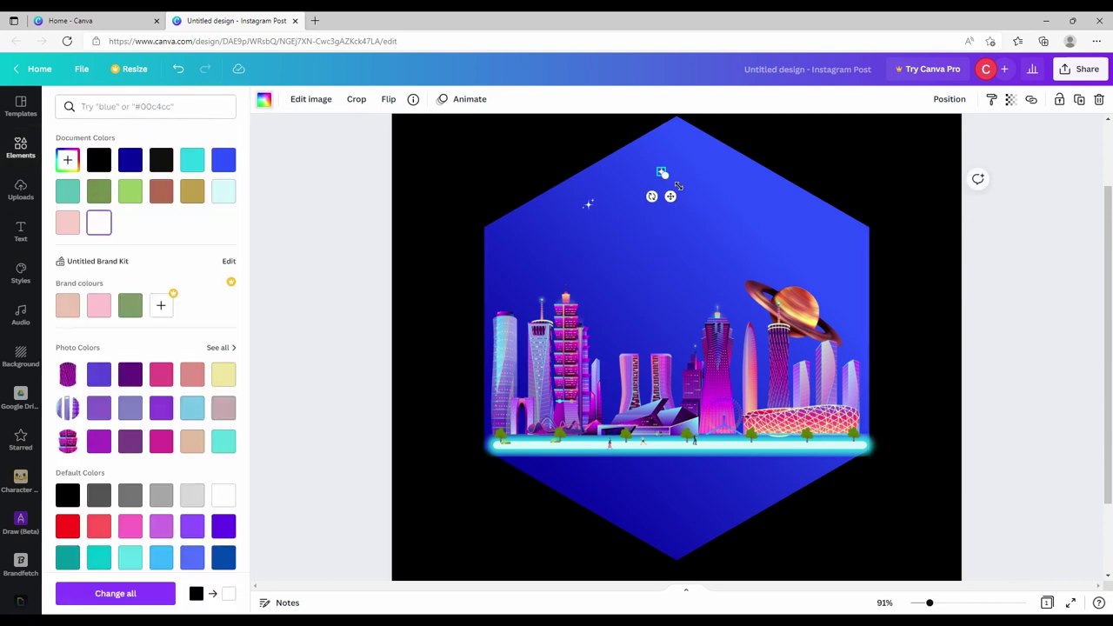
left_click_drag(661, 192, 659, 190)
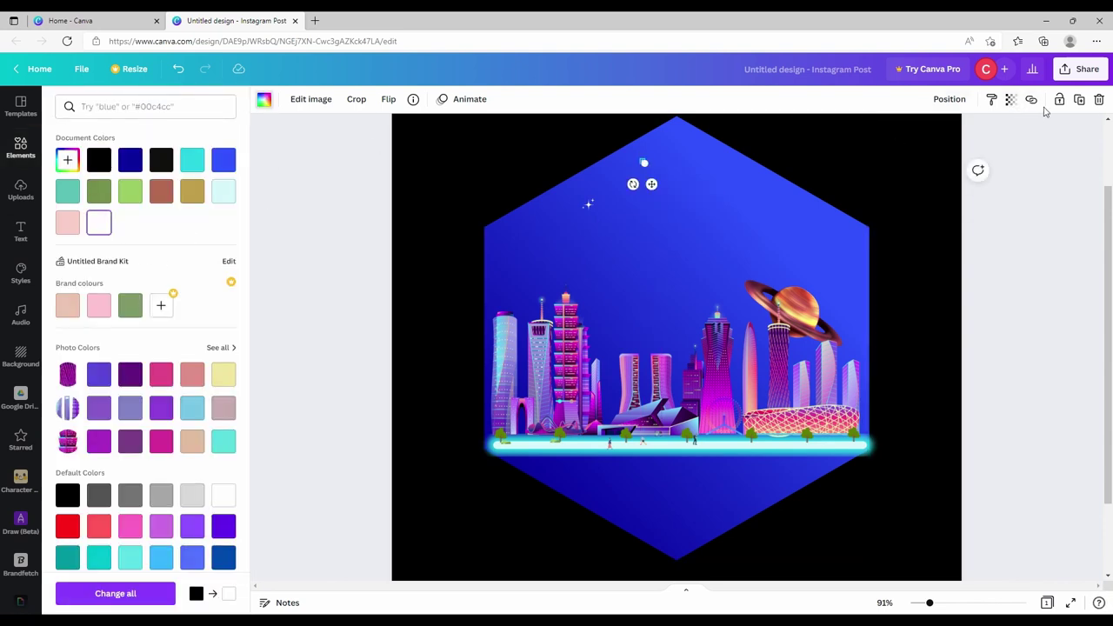
Step: Duplicate the tiny white star and scatter the copies across the upper-left part of the sky
left_click(1080, 101)
left_click(1080, 101)
left_click(1079, 101)
left_click_drag(540, 239, 567, 258)
left_click(666, 182)
left_click(654, 172)
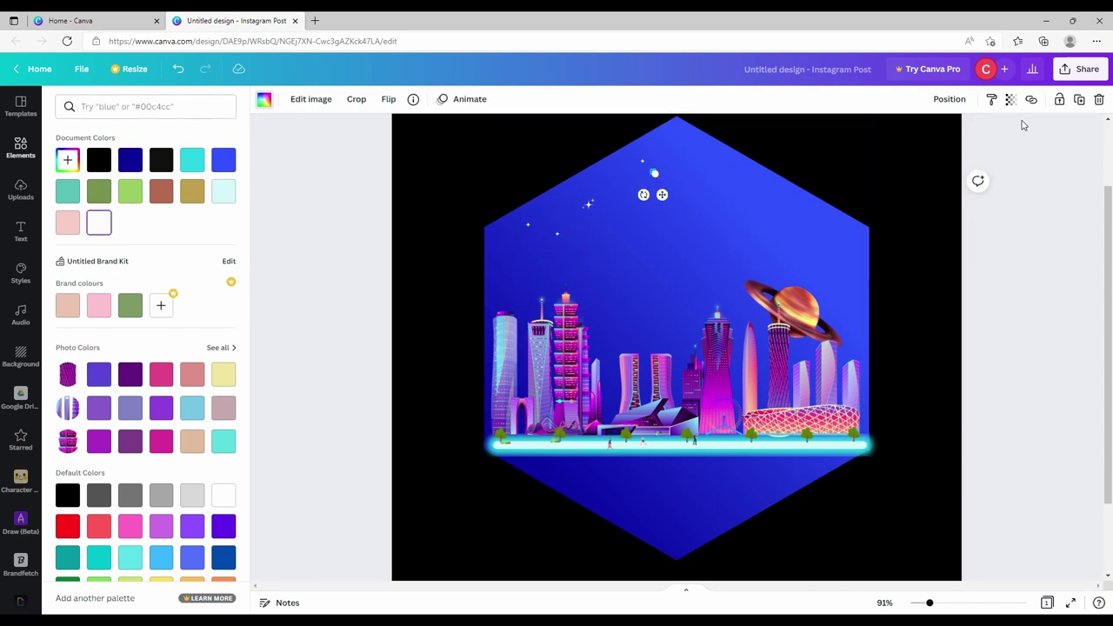
left_click(1079, 101)
left_click_drag(673, 207, 591, 204)
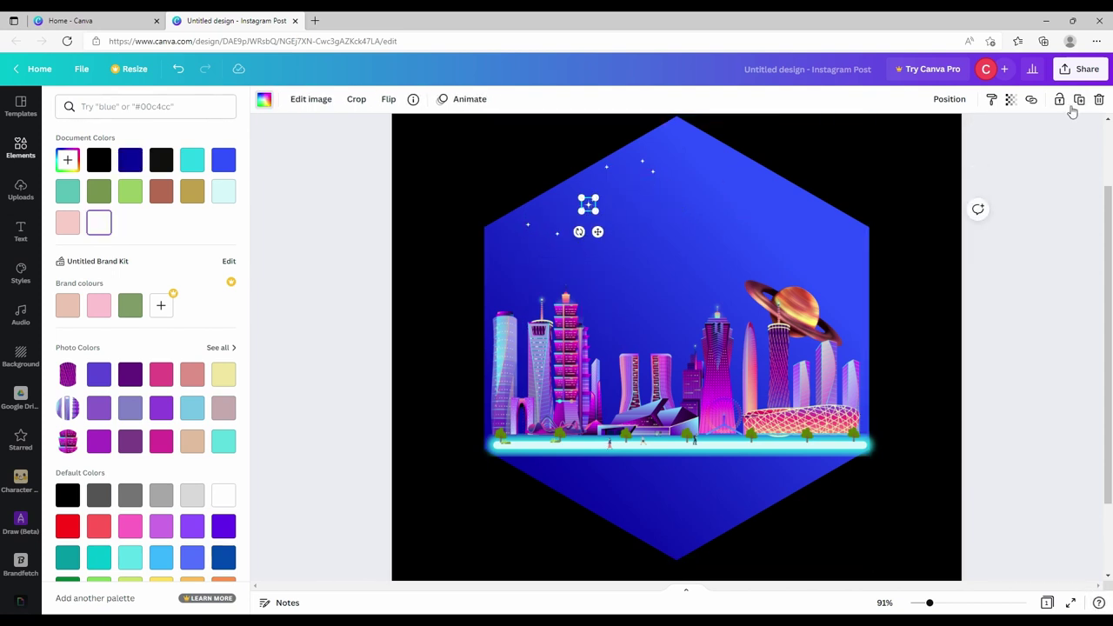
Step: Place a copy of the sparkle cluster in the right half of the sky and add star copies near both clusters, enlarging one on the right
left_click_drag(611, 243, 729, 186)
left_click(656, 174)
left_click(654, 171)
left_click(1079, 101)
left_click(1080, 101)
left_click(1080, 101)
left_click(669, 193)
left_click(675, 193)
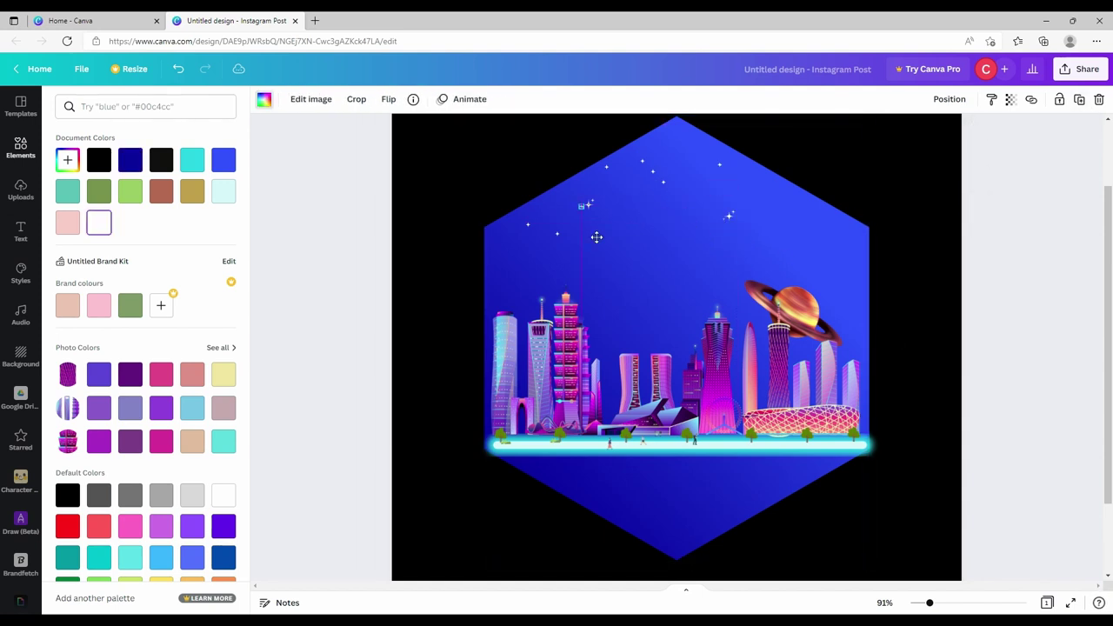
left_click(596, 236)
left_click(663, 180)
left_click(689, 206)
Step: Add more tiny star copies near the hexagon's top point, its left corner, and right of the enlarged star
left_click(655, 174)
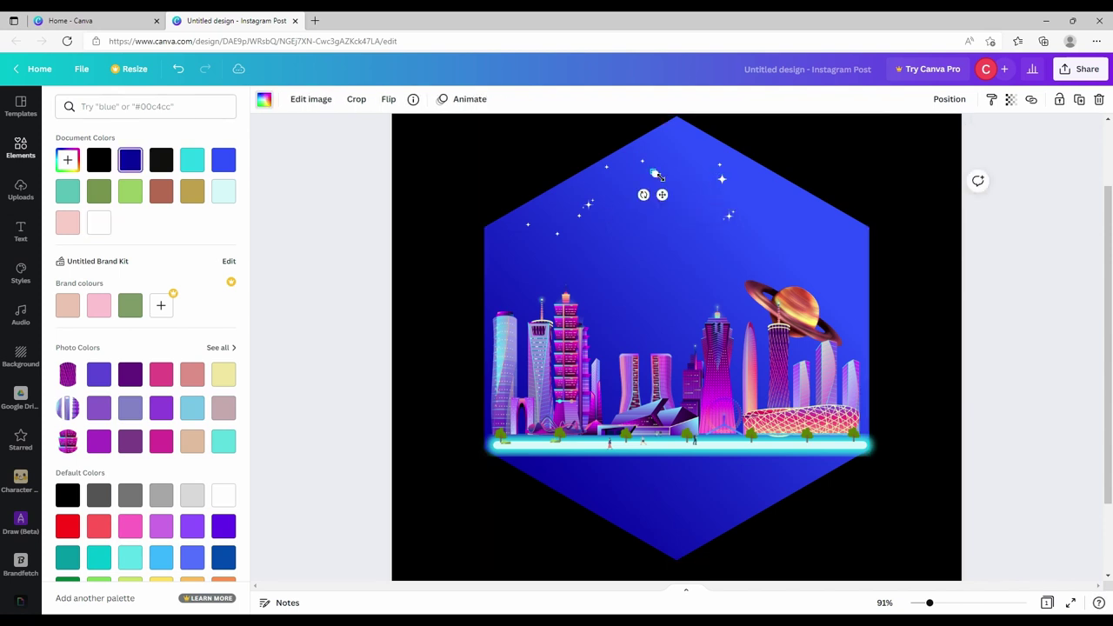
left_click(1083, 103)
left_click_drag(673, 206, 700, 175)
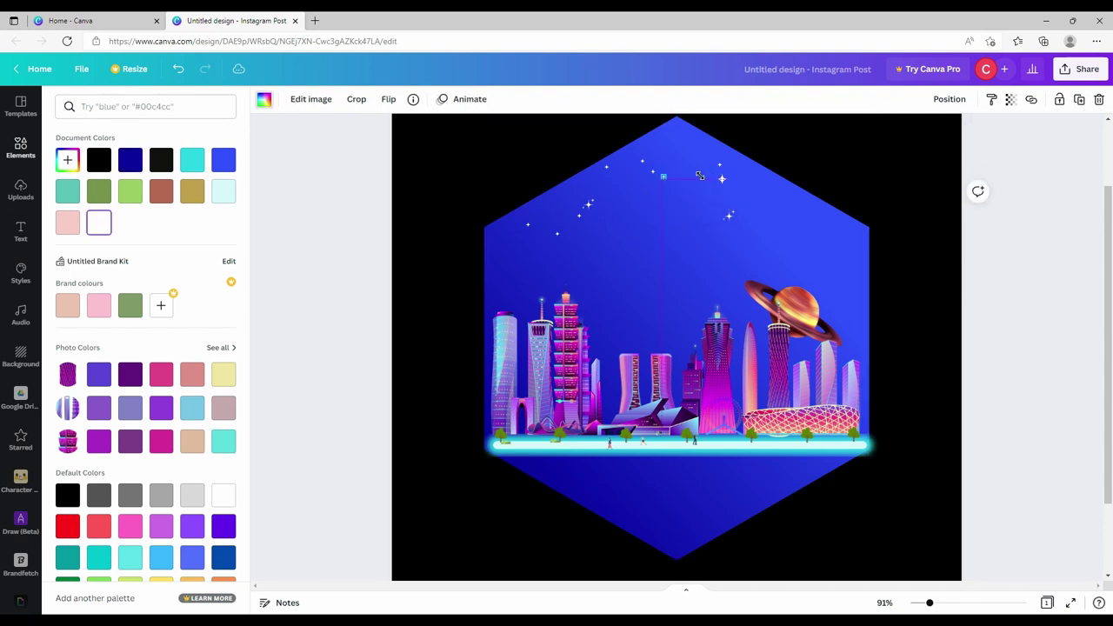
left_click(1083, 102)
left_click_drag(721, 134, 616, 224)
left_click(658, 248)
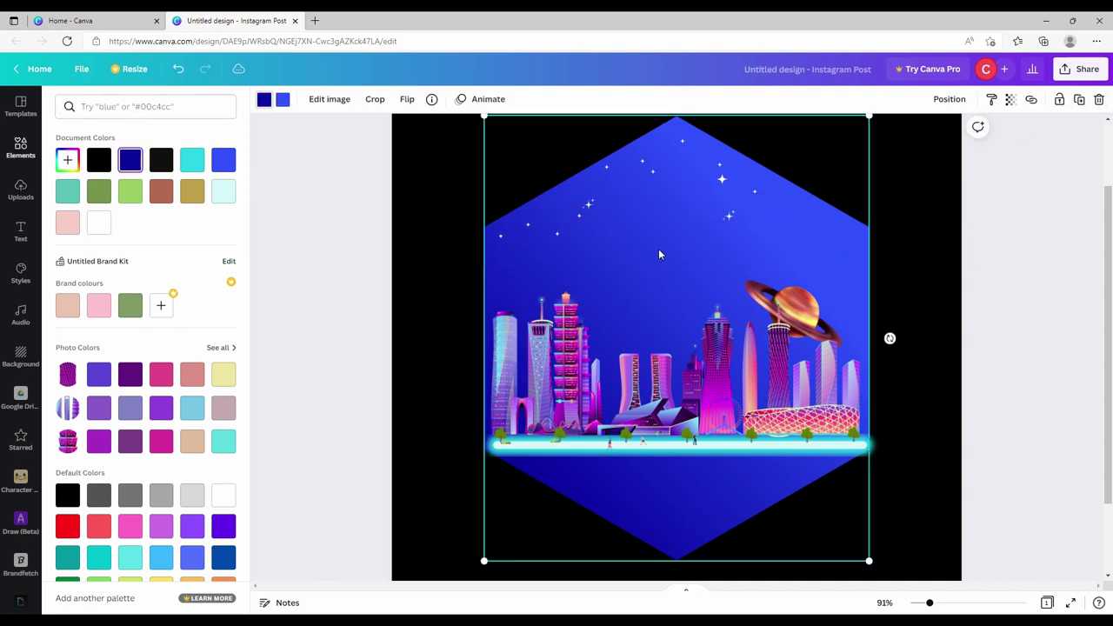
Step: Duplicate the tiny star right of the enlarged star and place the copy near the hexagon's upper-right edge
left_click(753, 191)
left_click(1081, 103)
left_click_drag(822, 227, 821, 227)
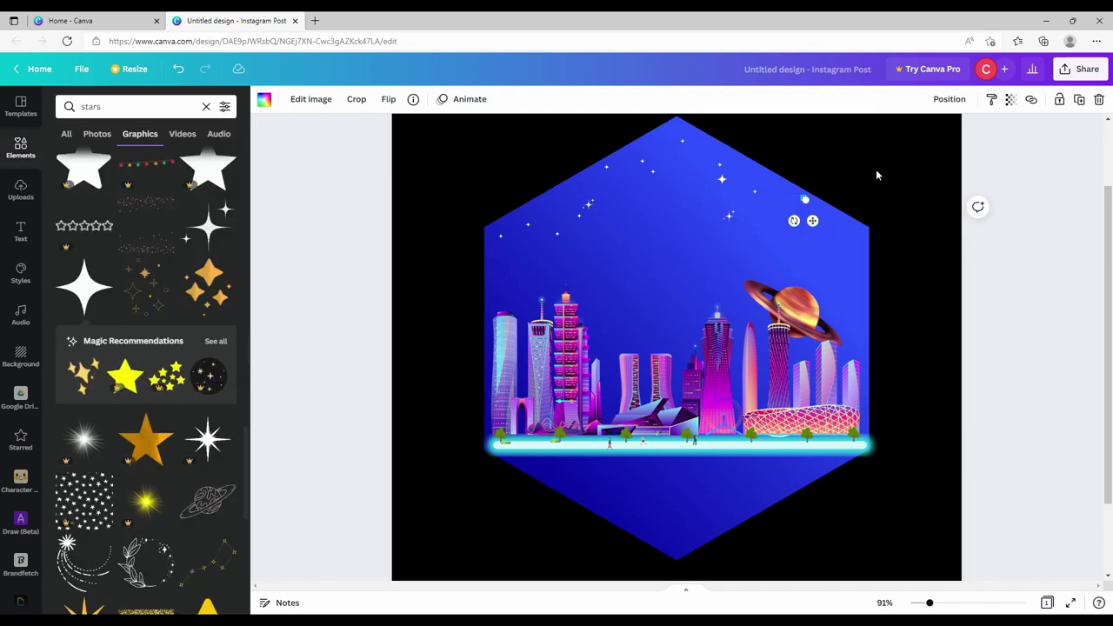
left_click(863, 180)
Step: Add further tiny star copies beside the ringed planet and in the sky to the right of the left sparkle cluster
left_click(528, 228)
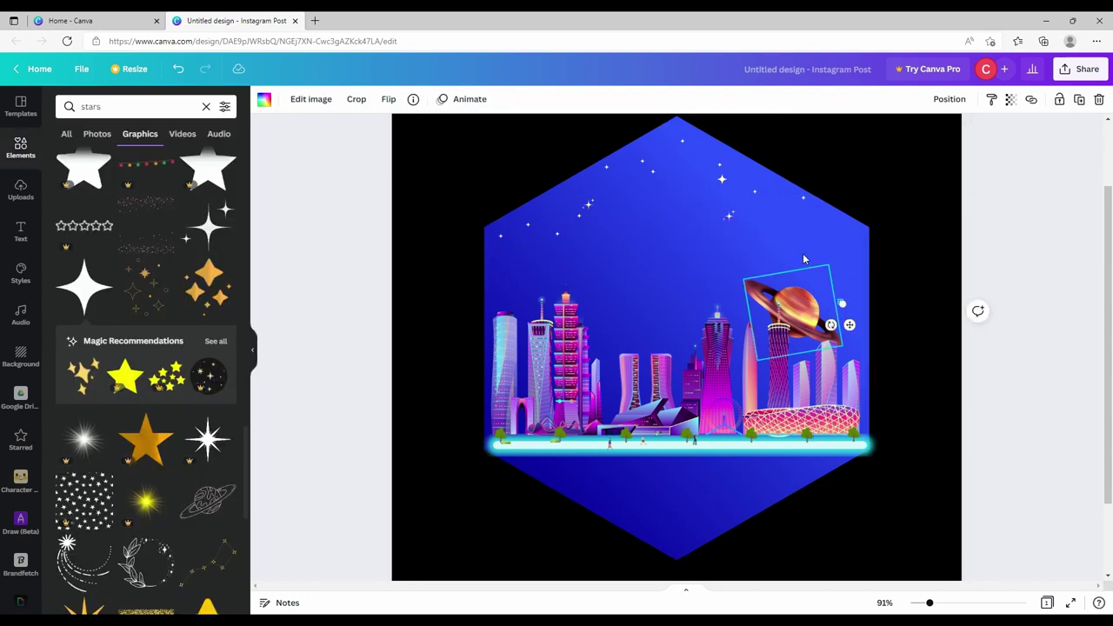
left_click(801, 202)
left_click(803, 197)
left_click(1079, 101)
left_click_drag(831, 236, 840, 256)
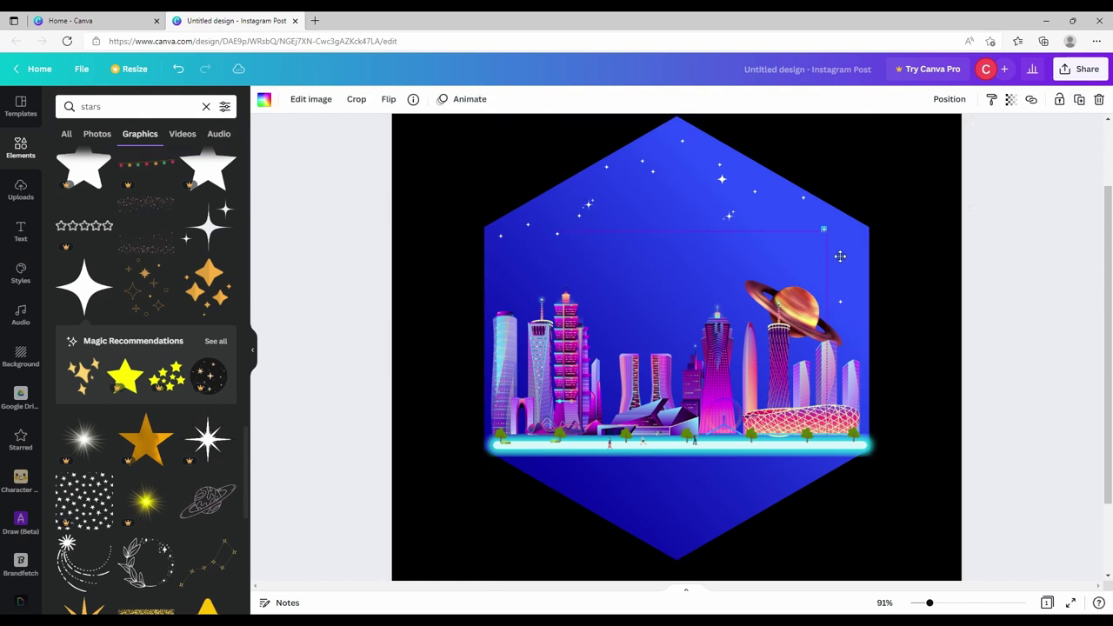
left_click(621, 279)
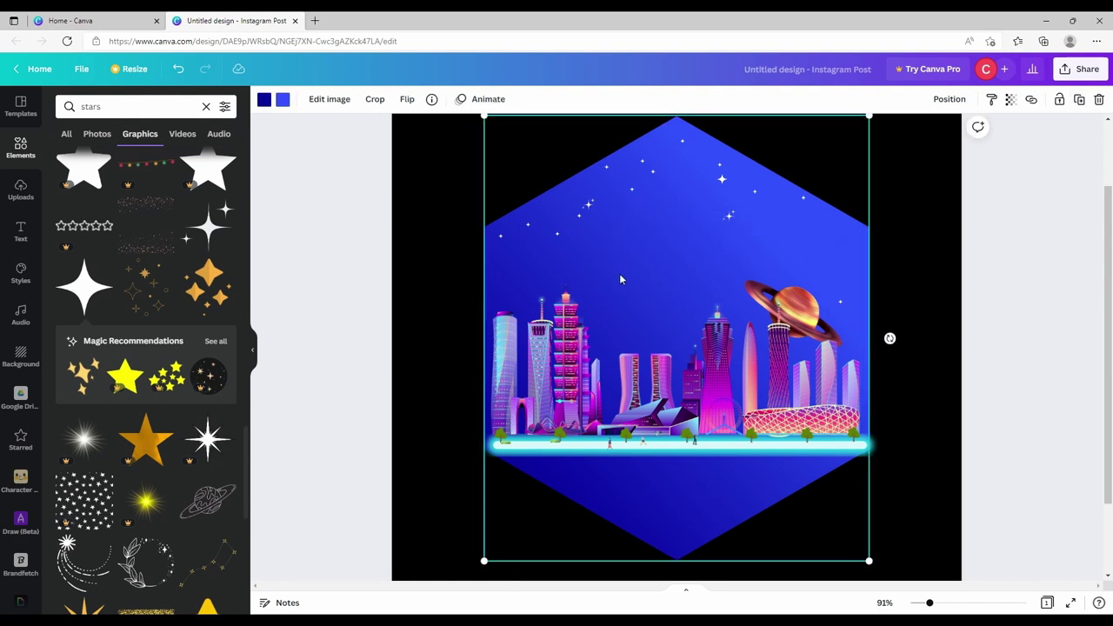
Step: Undo the hexagon duplication, and add a tiny star copy above and left of the left sparkle cluster
left_click(1079, 100)
left_click(182, 75)
left_click(561, 234)
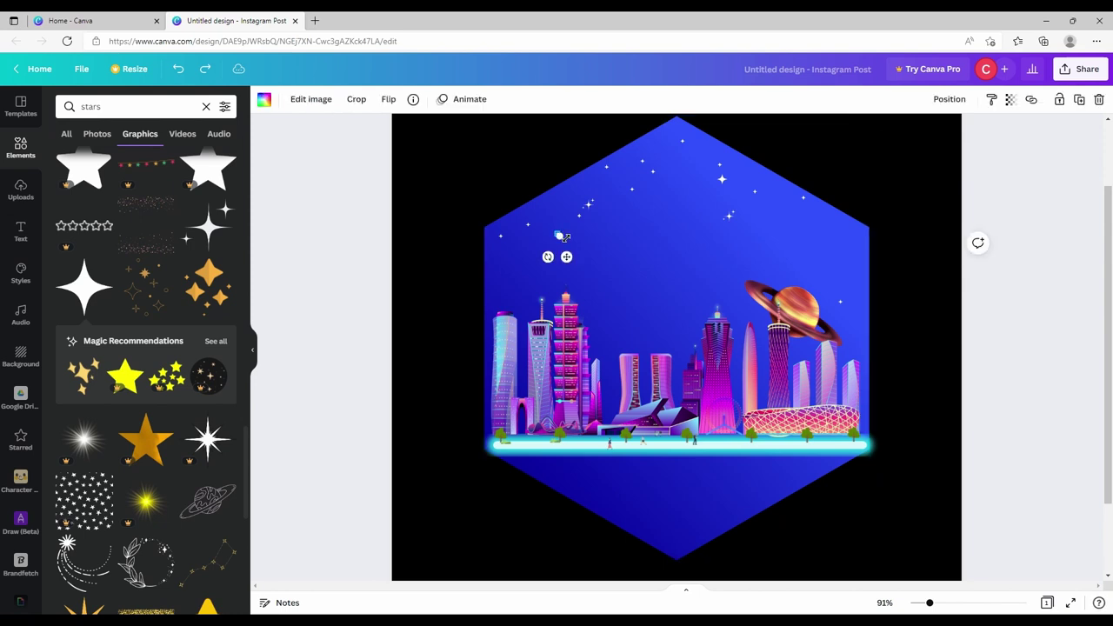
left_click_drag(566, 256, 578, 267)
left_click(452, 354)
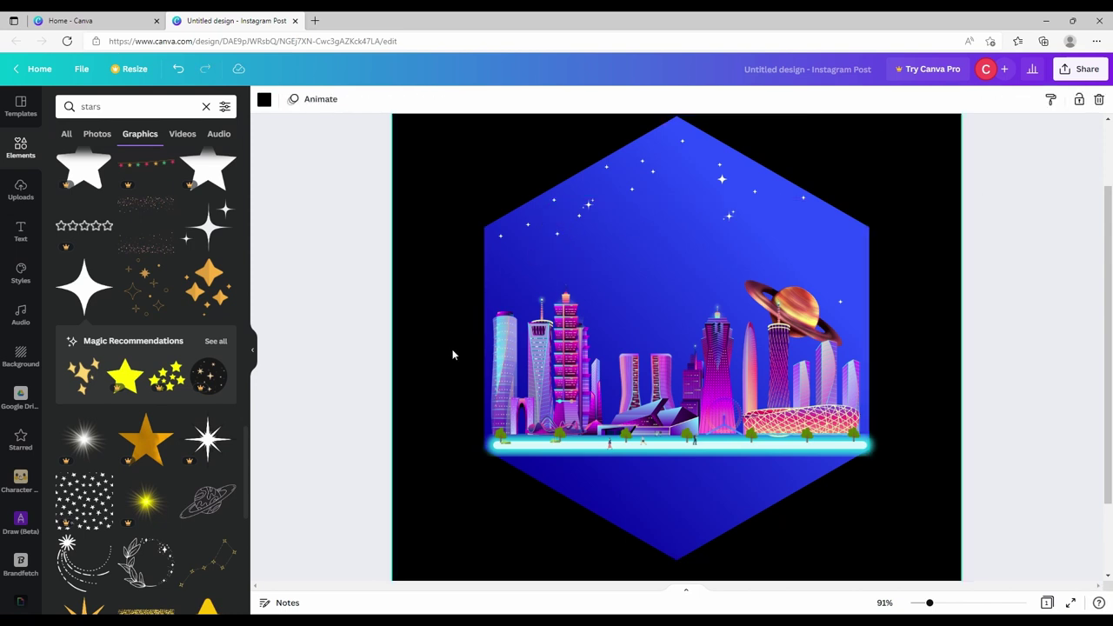
Step: Duplicate the tiny star right of the left sparkle cluster, placing copies just below it and above the leftmost towers
left_click(633, 189)
left_click(1079, 100)
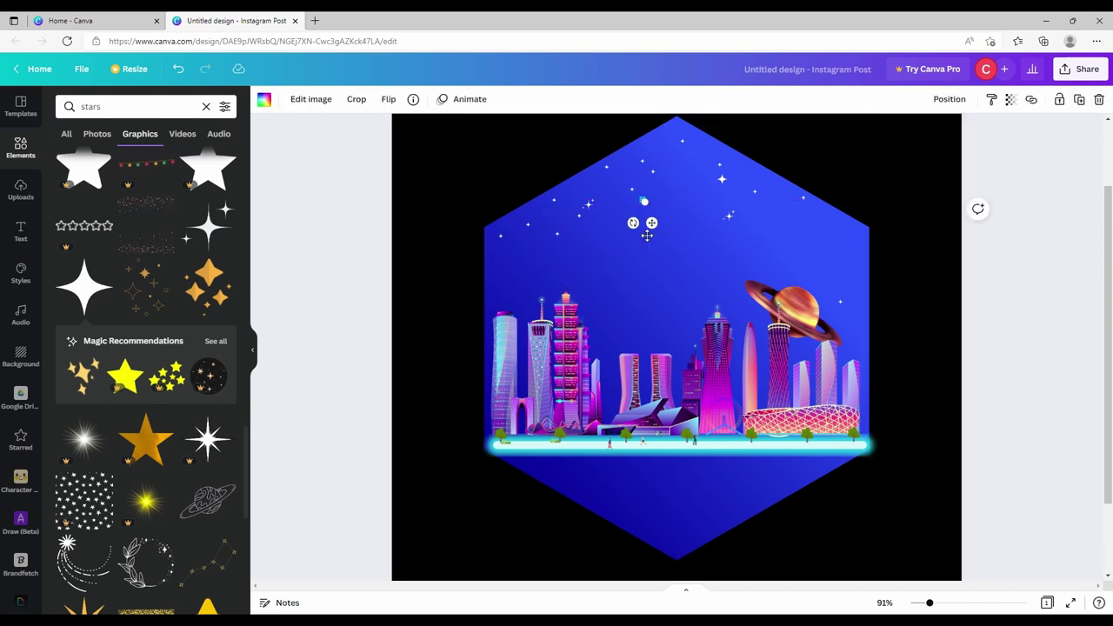
left_click_drag(633, 238, 549, 271)
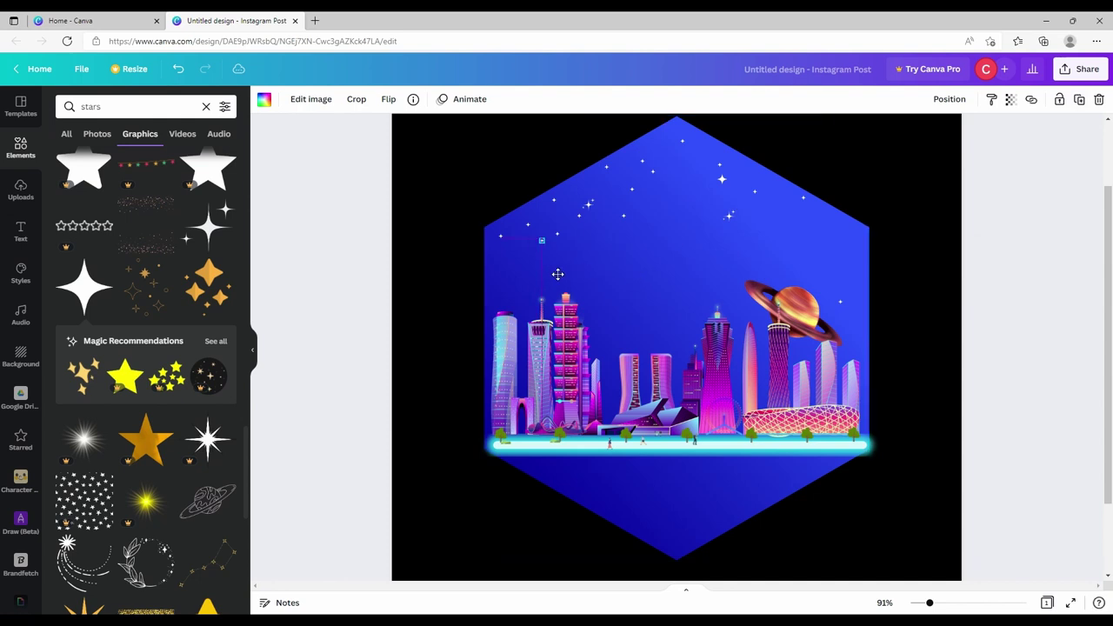
Step: Recolour the tiny star above the leftmost towers yellow-green by pasting a custom colour code
left_click(265, 100)
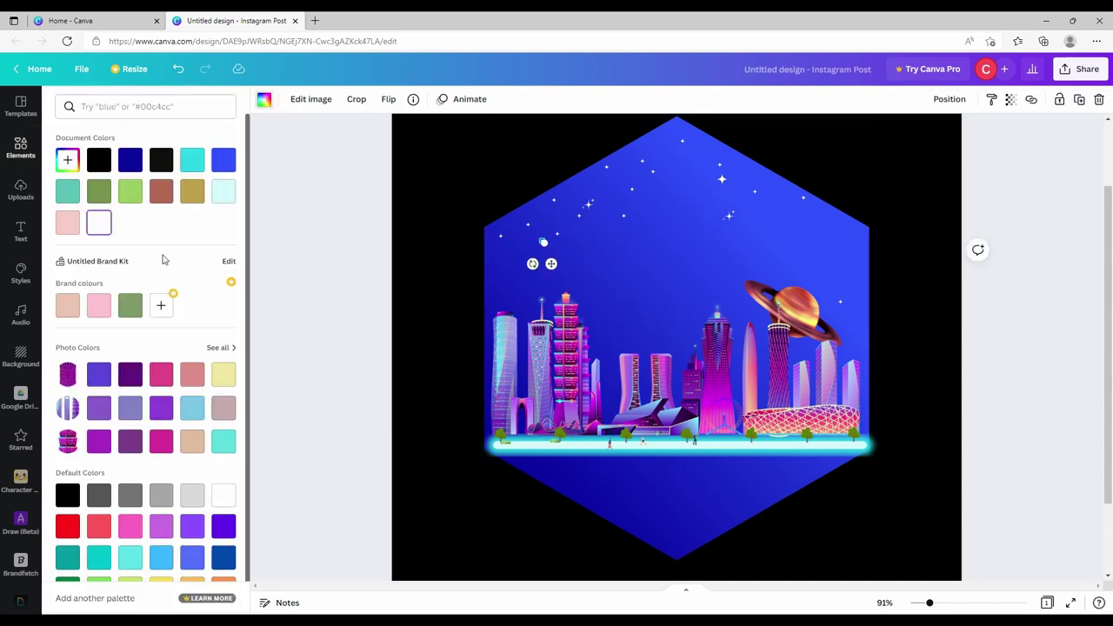
left_click(68, 160)
key("ctrl+v")
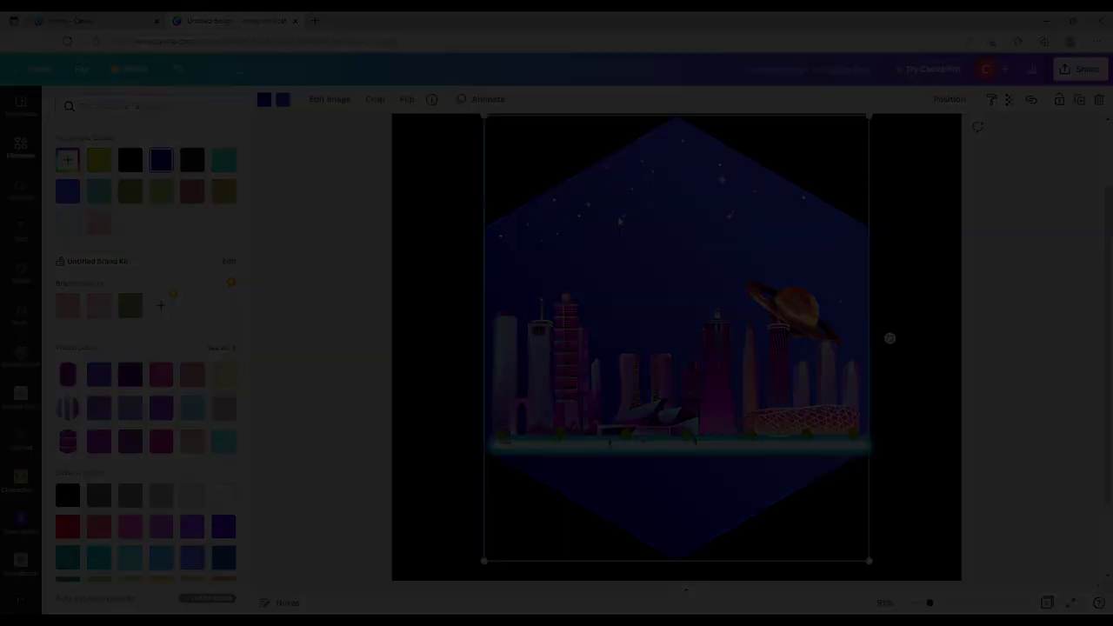